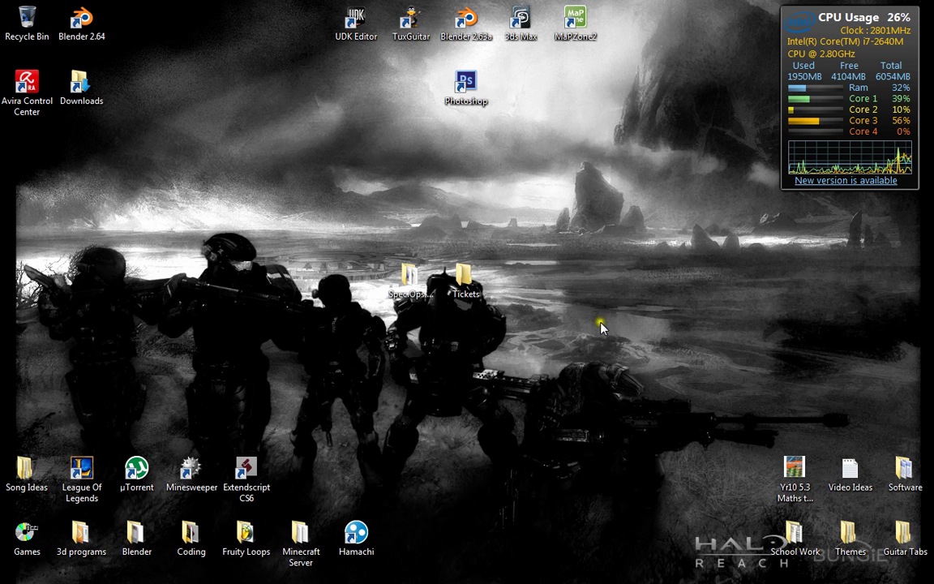
Preview the reflection scene in the game engine, then stop it and return to editing
click(680, 576)
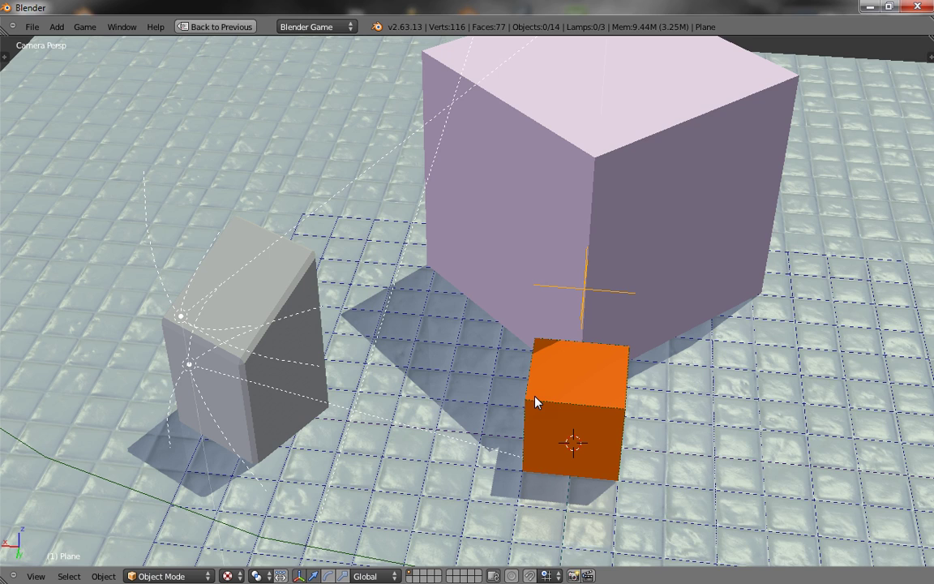
key(p)
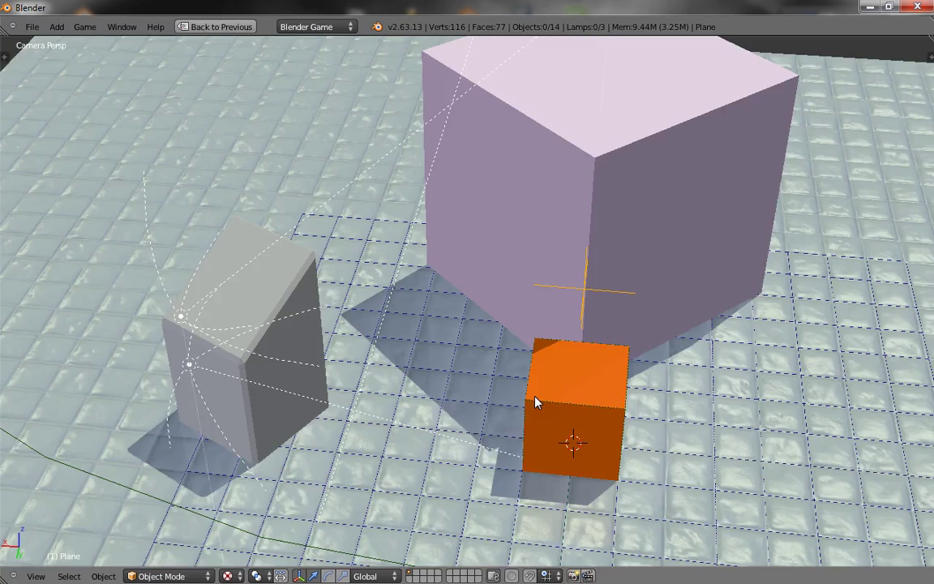
key(Escape)
Set the floor's Transparency Alpha to 0.5, then run the game in the maximized 3D view
right_click(440, 220)
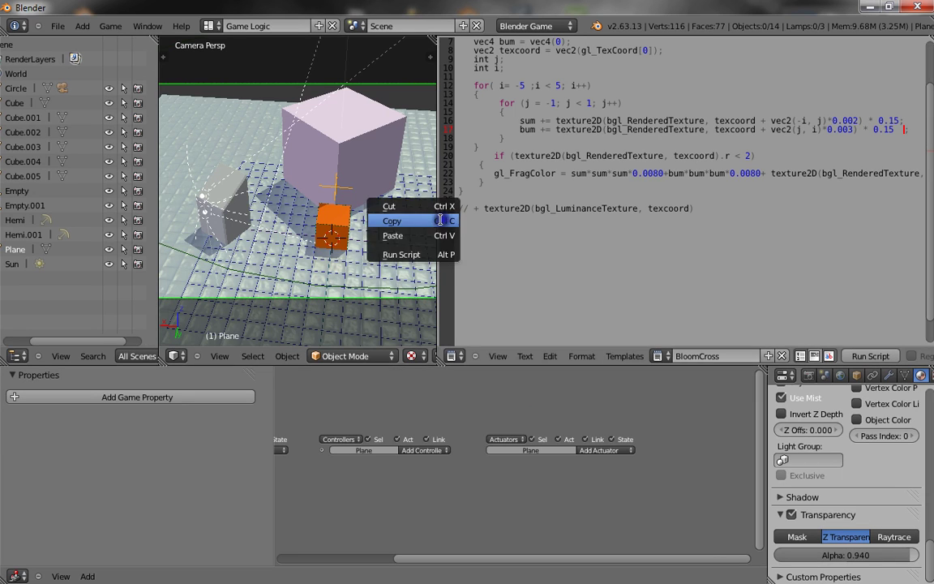
click(440, 219)
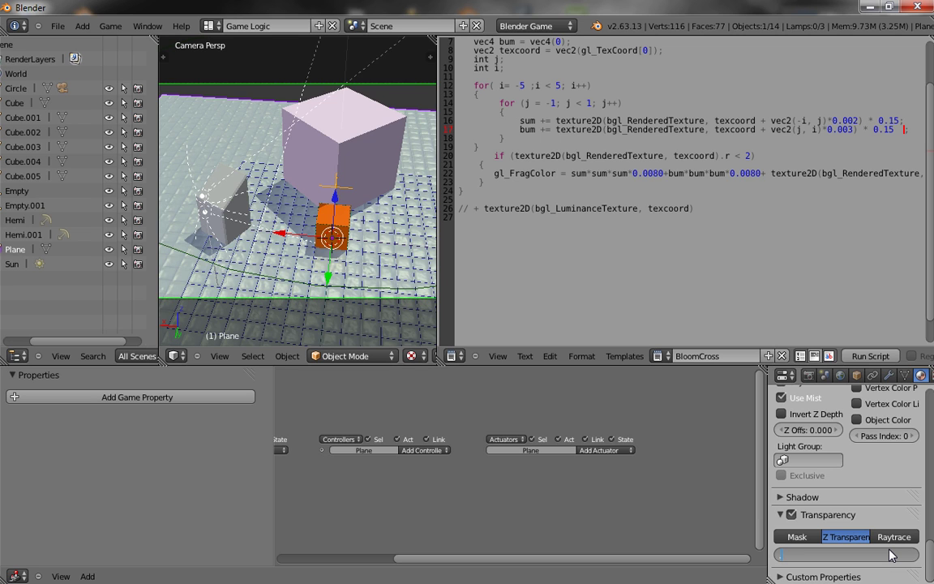
click(847, 555)
text(.5)
click(811, 475)
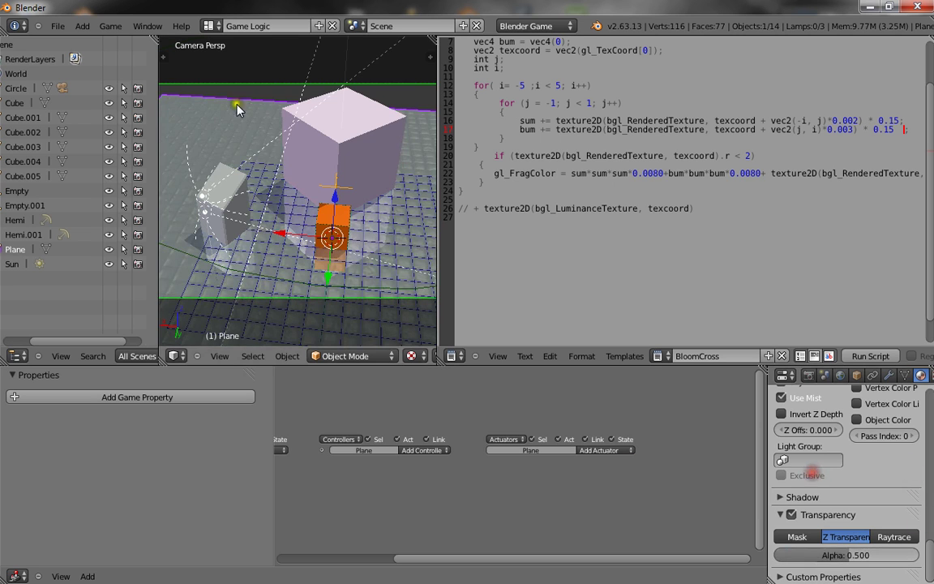
key(ctrl+Up)
key(p)
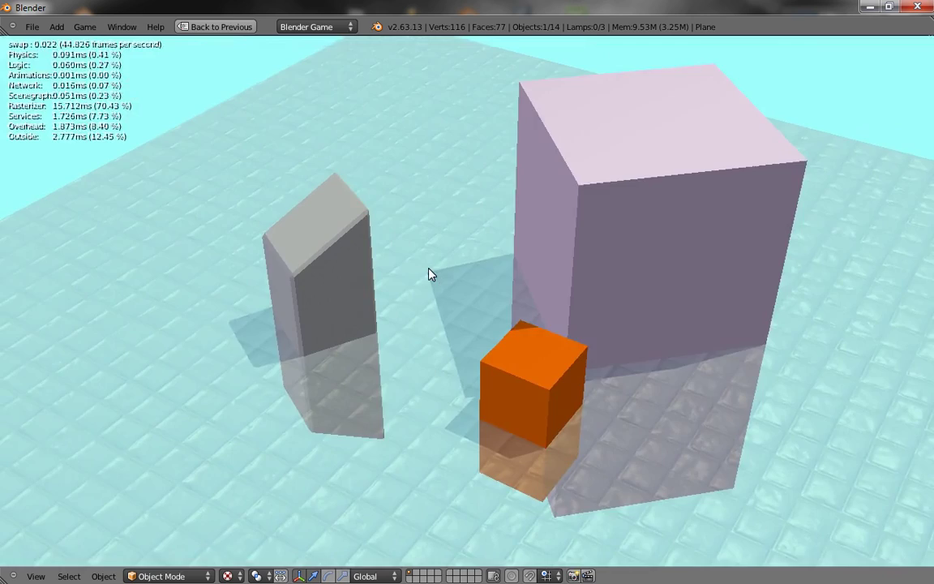
Stop the game, then reorient the maximized 3D view to a higher angle over the floor
key(Escape)
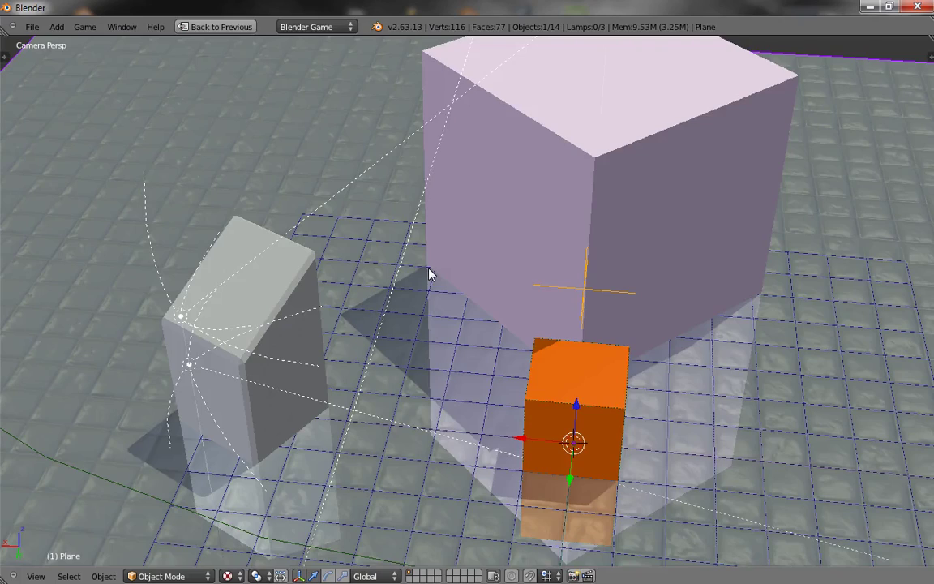
key(ctrl+Up)
mouse_move(377, 298)
middle_down()
mouse_move(362, 233)
mouse_move(411, 323)
middle_up()
key(ctrl+Up)
key(ctrl+Up)
scroll(341, 203, up, 4)
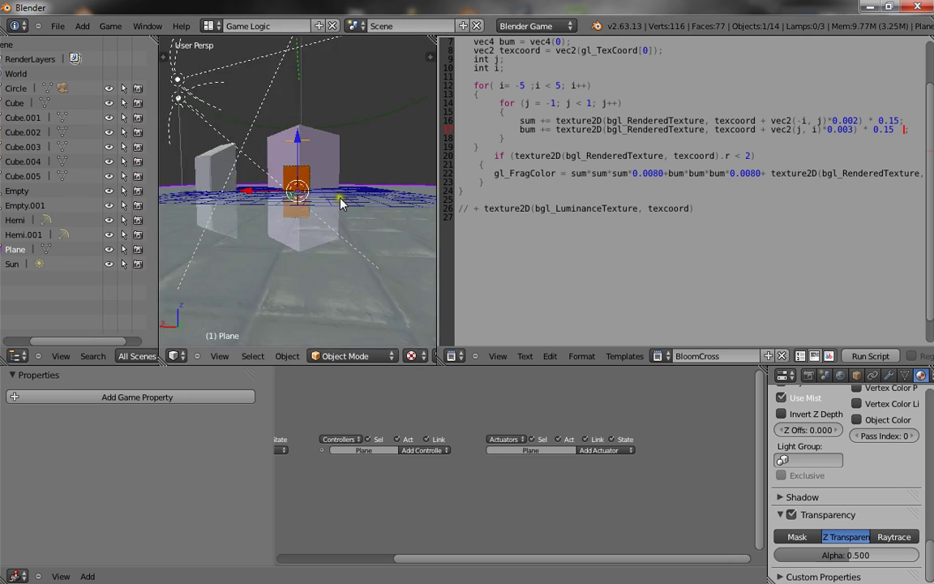
middle_drag(341, 203, 323, 292)
scroll(308, 234, down, 5)
scroll(417, 282, up, 5)
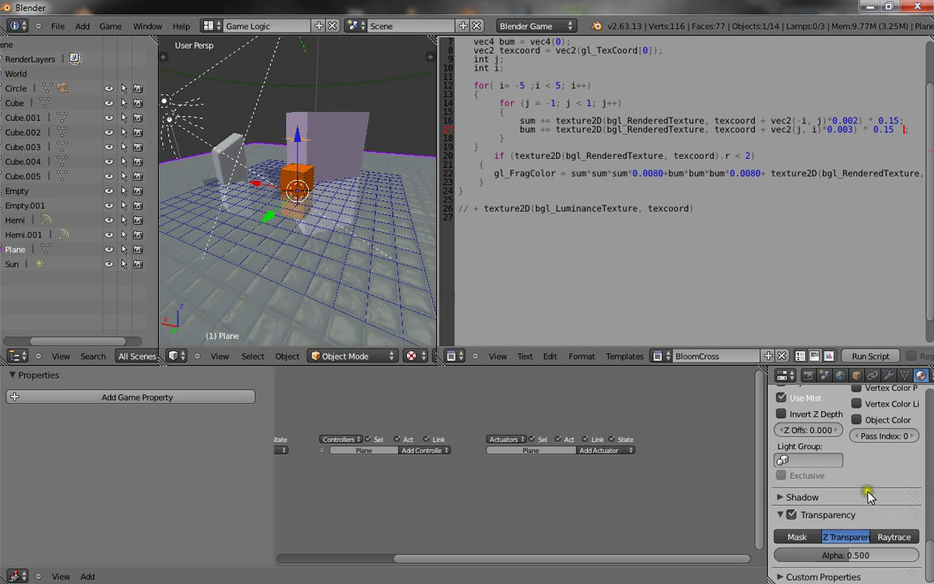
Raise the floor alpha to 0.94 and test it briefly in the game engine
click(866, 556)
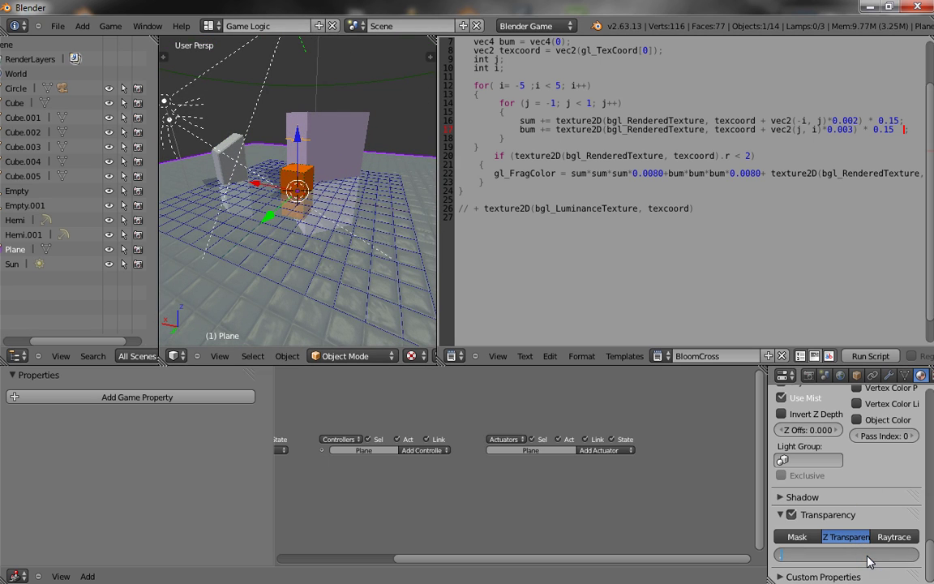
text(.94)
key(Return)
mouse_move(183, 170)
middle_down()
mouse_move(324, 197)
mouse_move(307, 297)
middle_up()
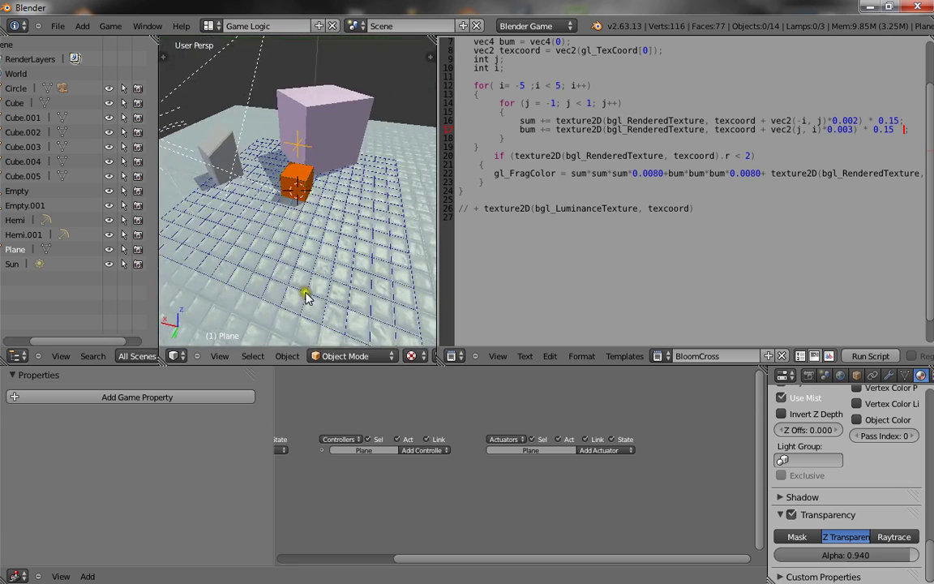
key(p)
key(Escape)
mouse_move(357, 220)
middle_down()
mouse_move(327, 211)
mouse_move(384, 233)
middle_up()
Delete the old floor plane, the mirrored cubes and the orange cube
key(x)
key(Return)
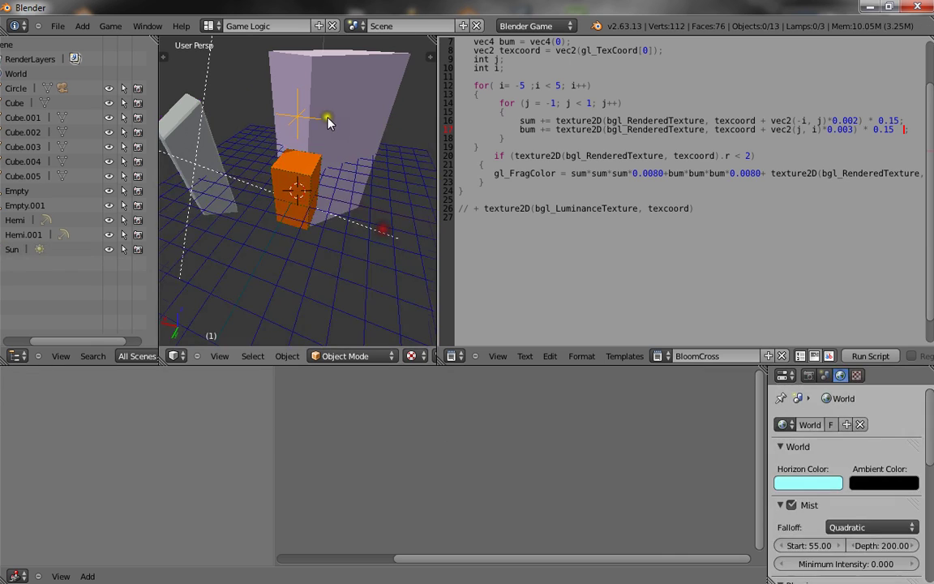
right_click(303, 115)
key(x)
click(303, 114)
right_click(296, 167)
key(x)
right_click(281, 177)
key(x)
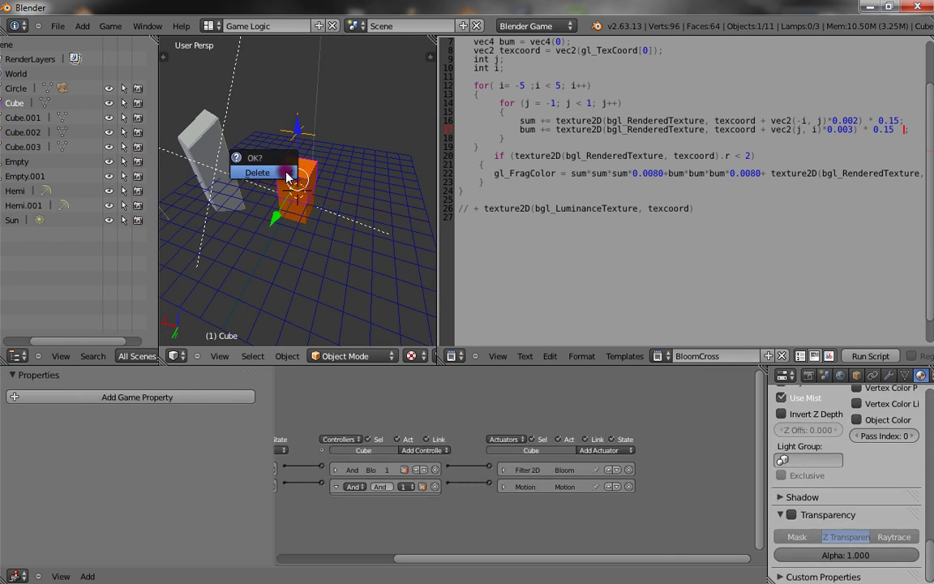
click(266, 172)
Delete the remaining cubes and the grey pillar, clearing the scene
right_click(294, 195)
key(x)
key(Return)
right_click(233, 158)
key(x)
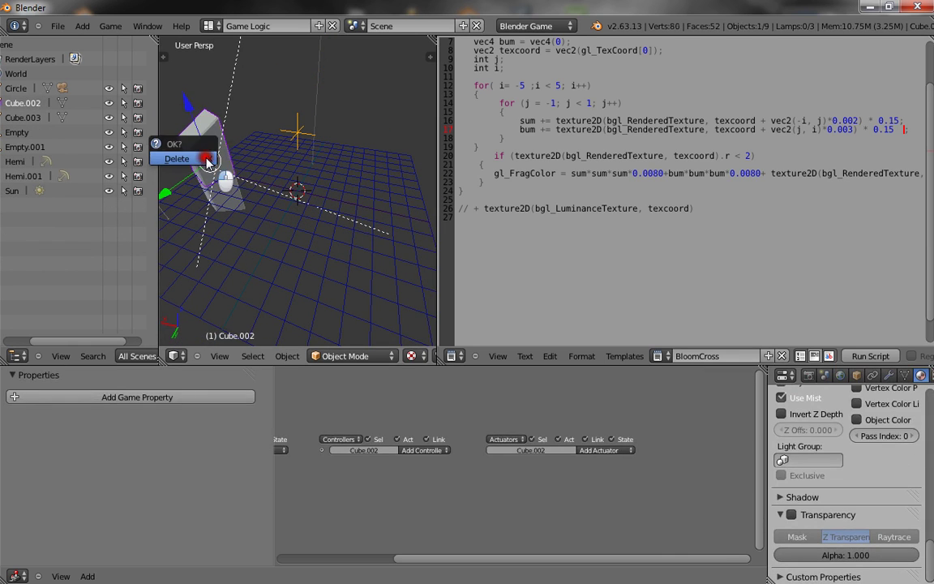
click(209, 158)
right_click(227, 199)
key(x)
key(Return)
Add a new mesh plane and scale it up three times into a large floor
key(shift+a)
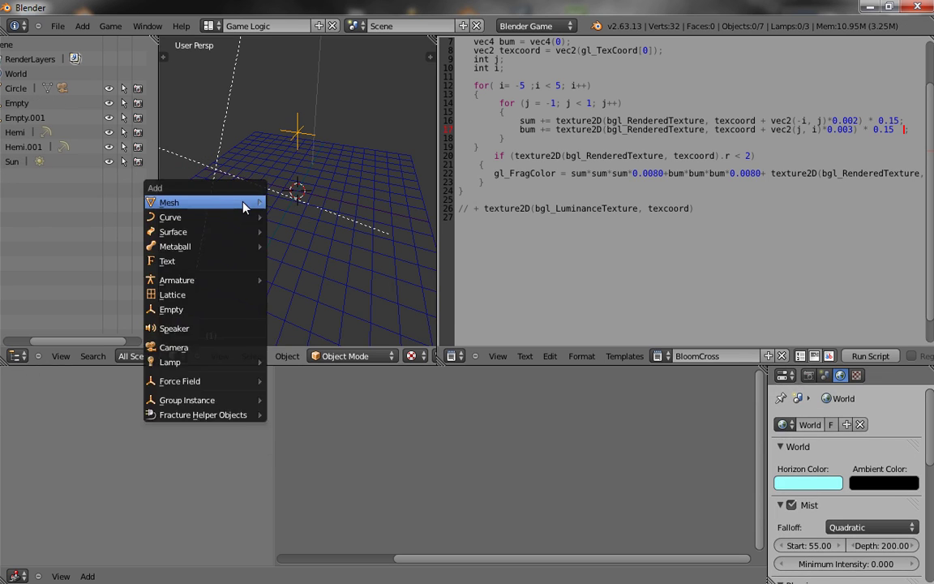
mouse_move(202, 203)
click(300, 203)
key(s)
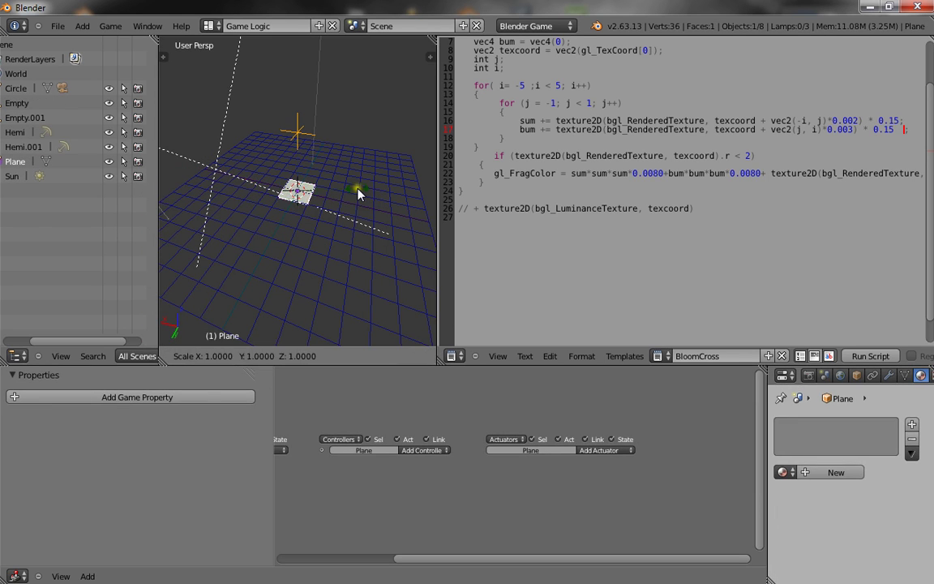
click(405, 190)
key(s)
click(397, 180)
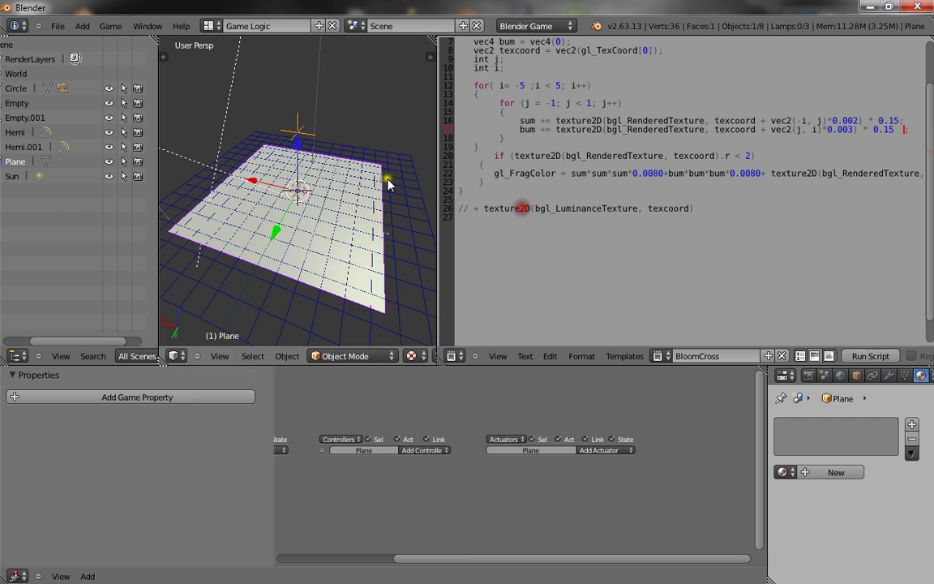
key(s)
click(432, 179)
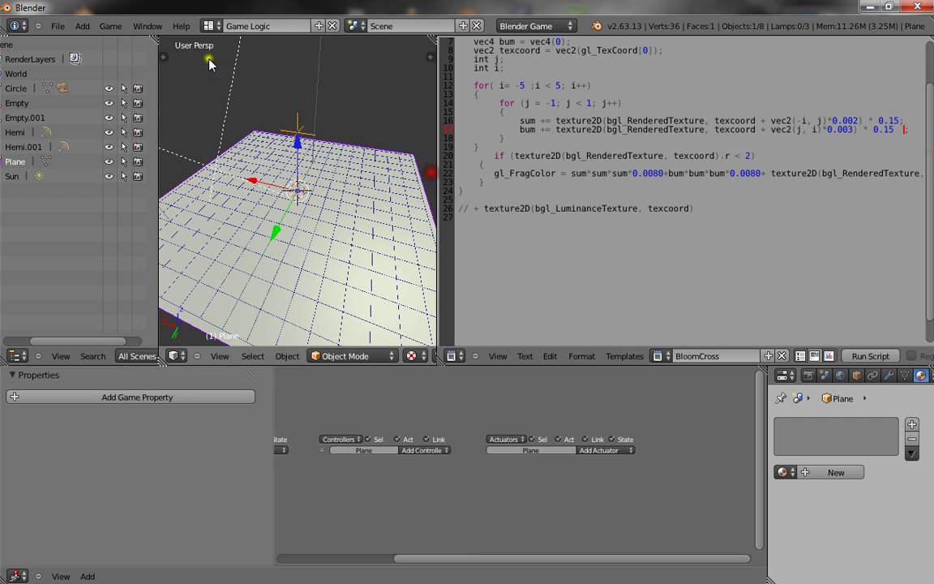
Deselect the plane and orbit to view the new floor beneath the lamps
key(a)
scroll(351, 151, down, 4)
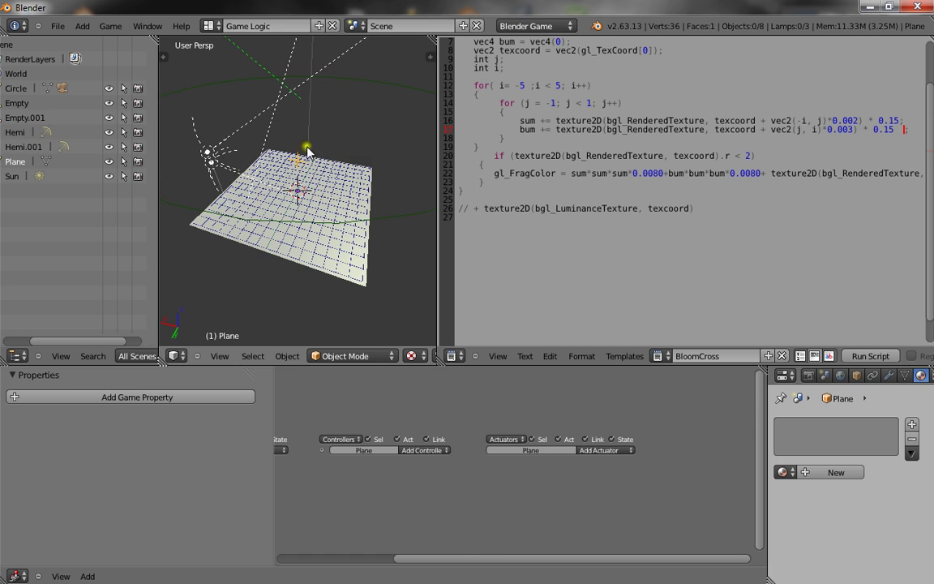
scroll(317, 194, up, 3)
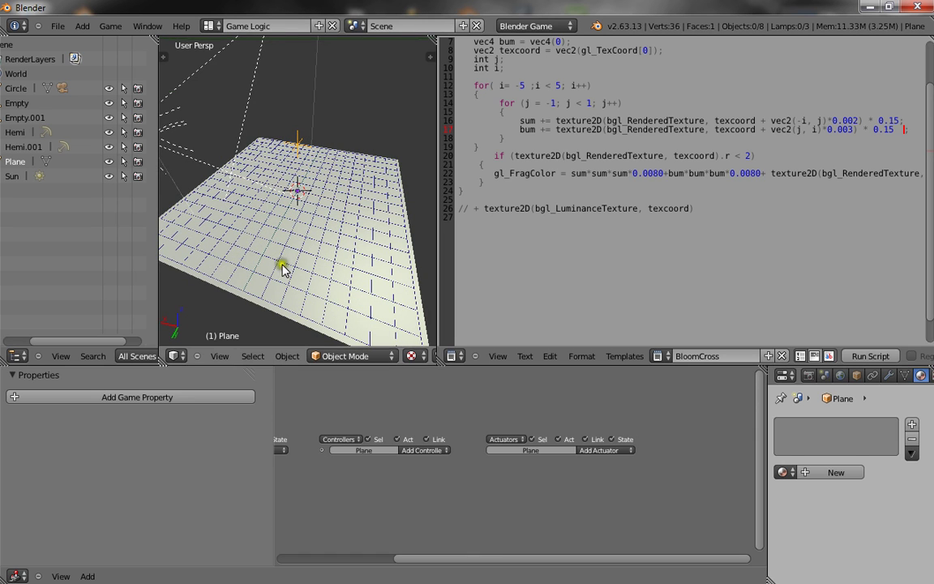
mouse_move(296, 254)
middle_down()
mouse_move(281, 223)
mouse_move(265, 223)
mouse_move(349, 220)
middle_up()
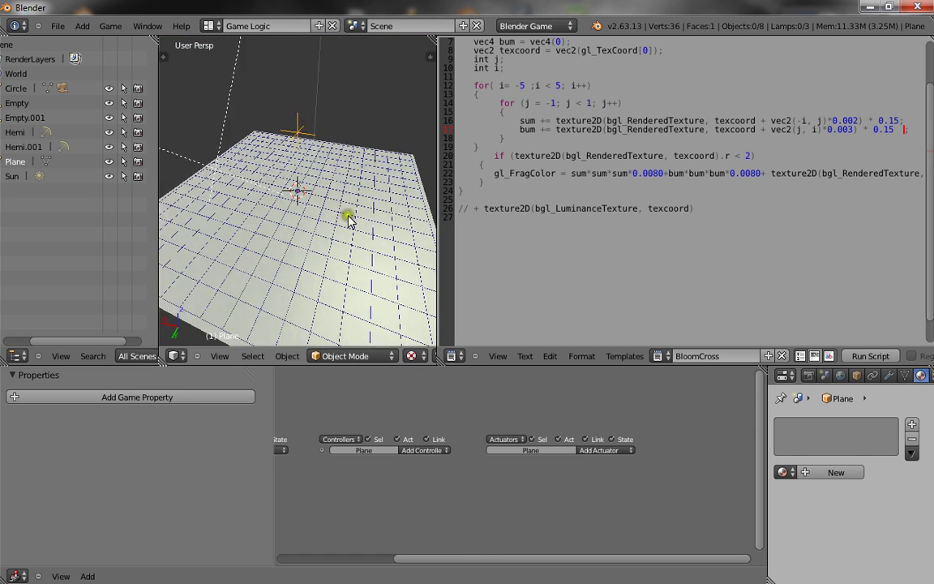
middle_drag(353, 276, 246, 200)
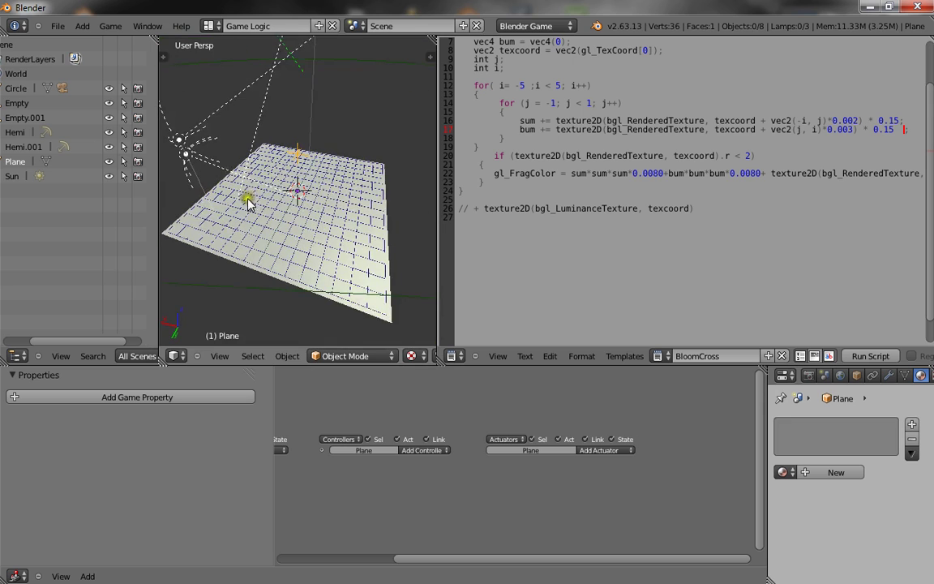
Assign the existing tiled Floor material to the new plane
click(834, 472)
scroll(313, 209, up, 4)
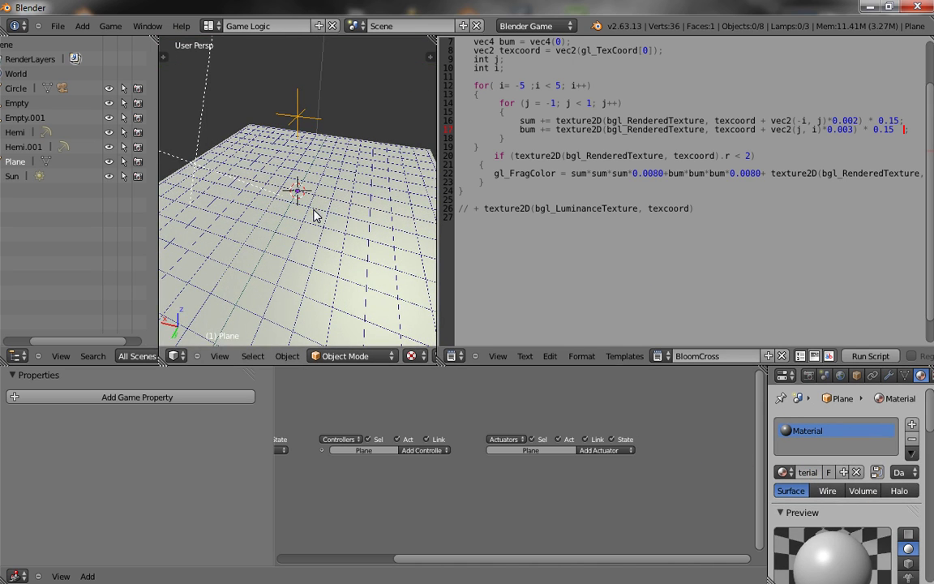
scroll(785, 467, down, 5)
scroll(783, 466, down, 5)
scroll(805, 515, up, 2)
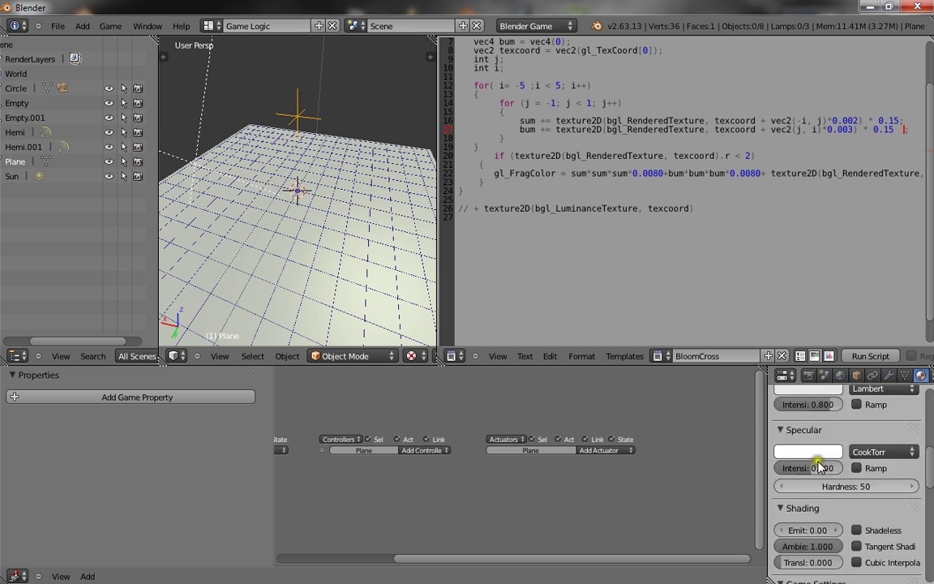
scroll(826, 464, up, 10)
click(782, 473)
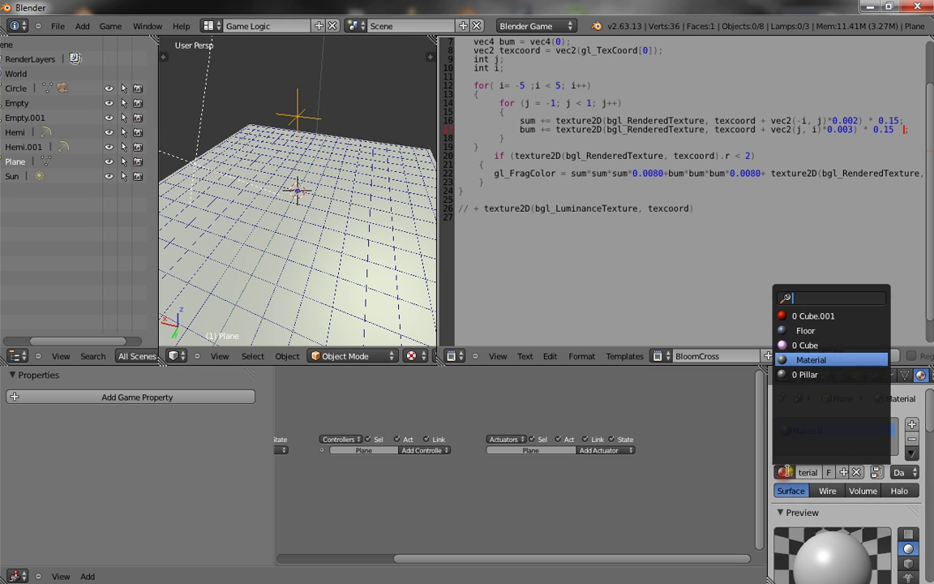
click(811, 328)
UV-unwrap the plane in Edit Mode so the tiles display, then view the floor
key(Tab)
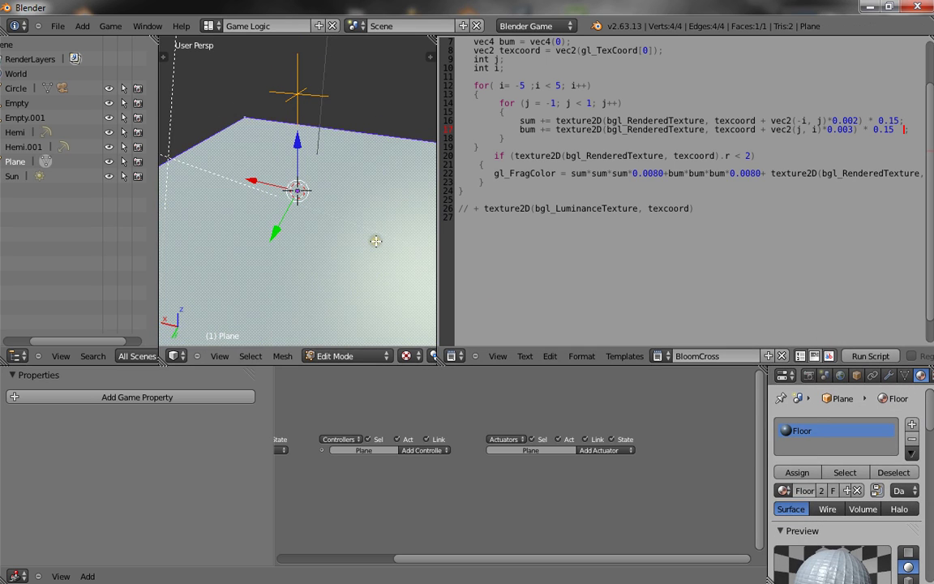
key(u)
click(345, 239)
key(Tab)
scroll(344, 239, up, 3)
middle_drag(338, 244, 372, 288)
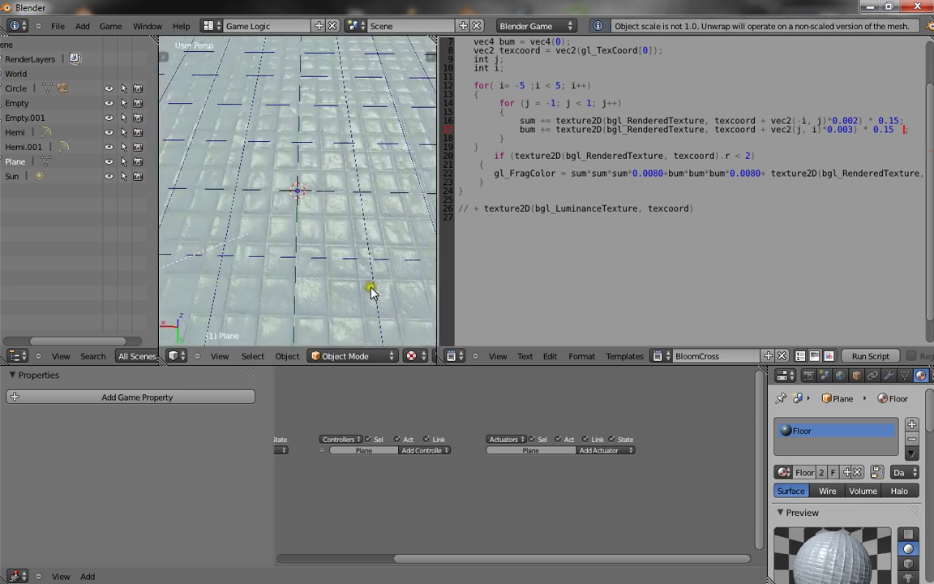
scroll(311, 246, up, 3)
middle_drag(308, 237, 317, 219)
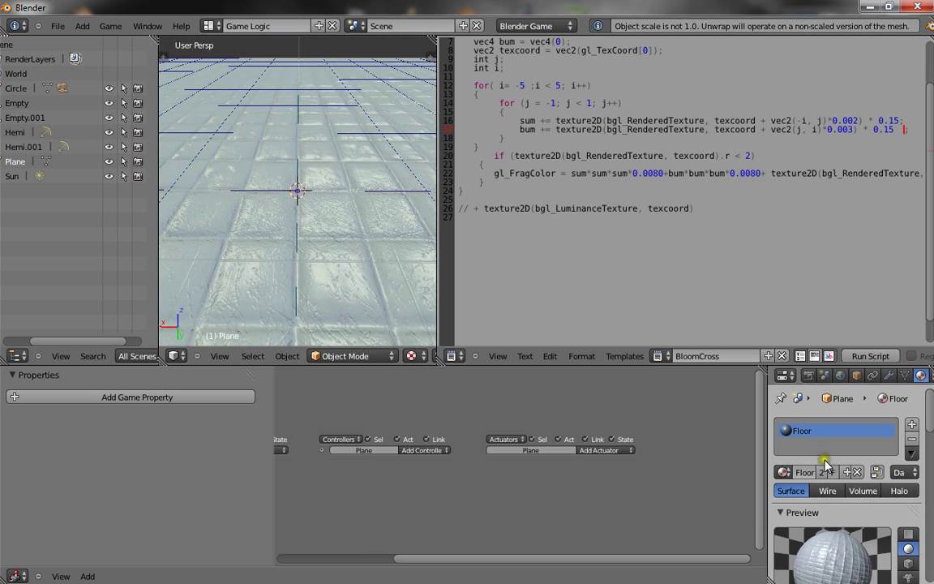
Re-enable the material's Z Transparency and keep the floor alpha at 0.940
scroll(824, 463, down, 5)
scroll(831, 461, down, 5)
scroll(832, 461, down, 5)
scroll(784, 461, down, 3)
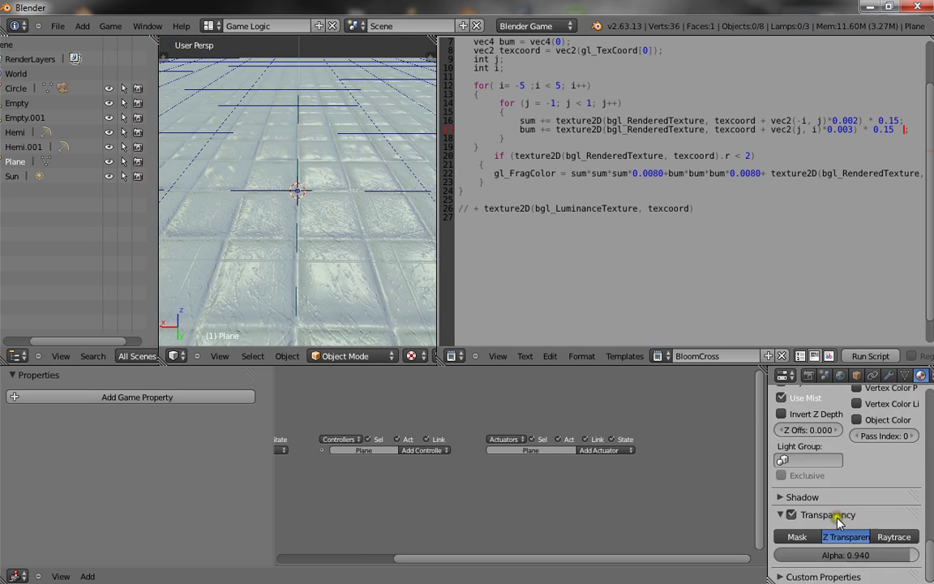
scroll(821, 465, up, 2)
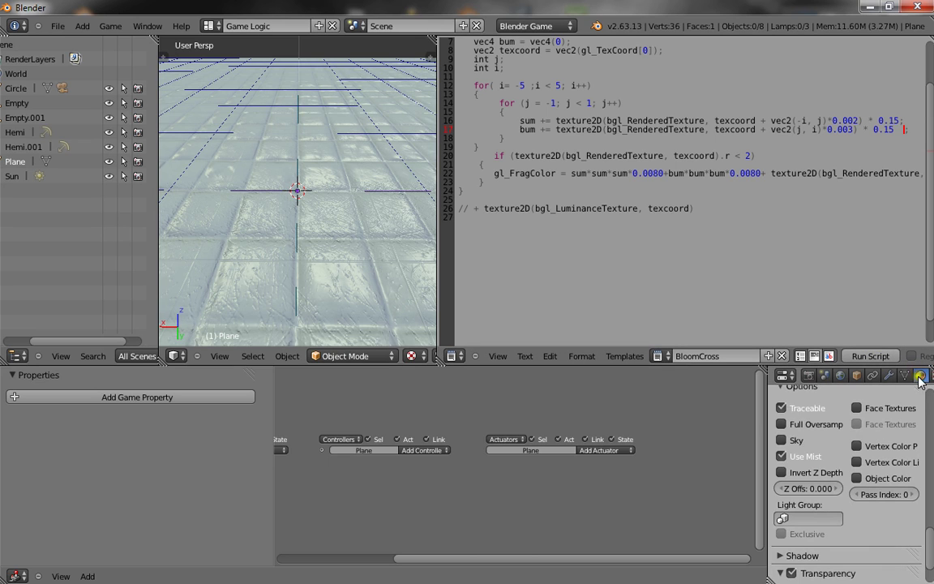
scroll(808, 423, down, 2)
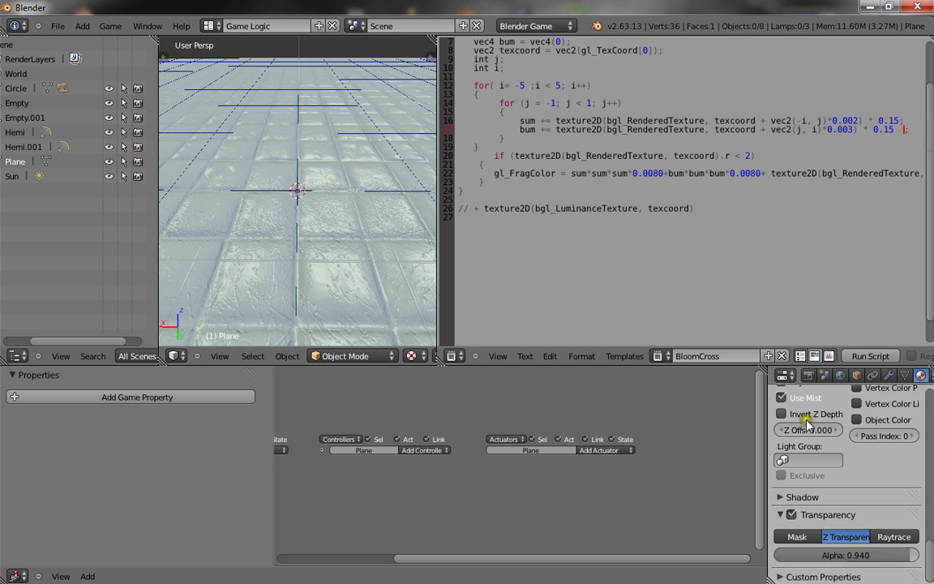
click(794, 516)
click(793, 517)
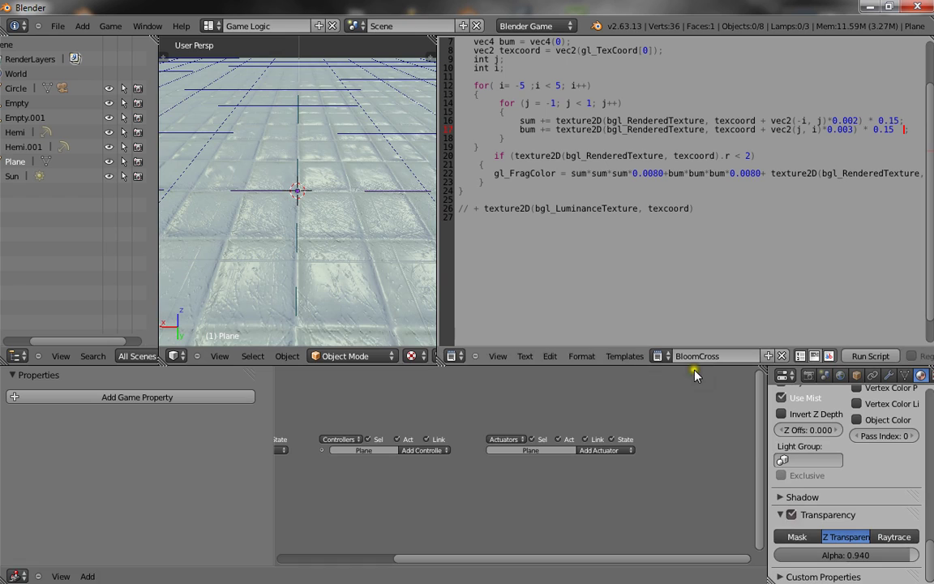
click(862, 558)
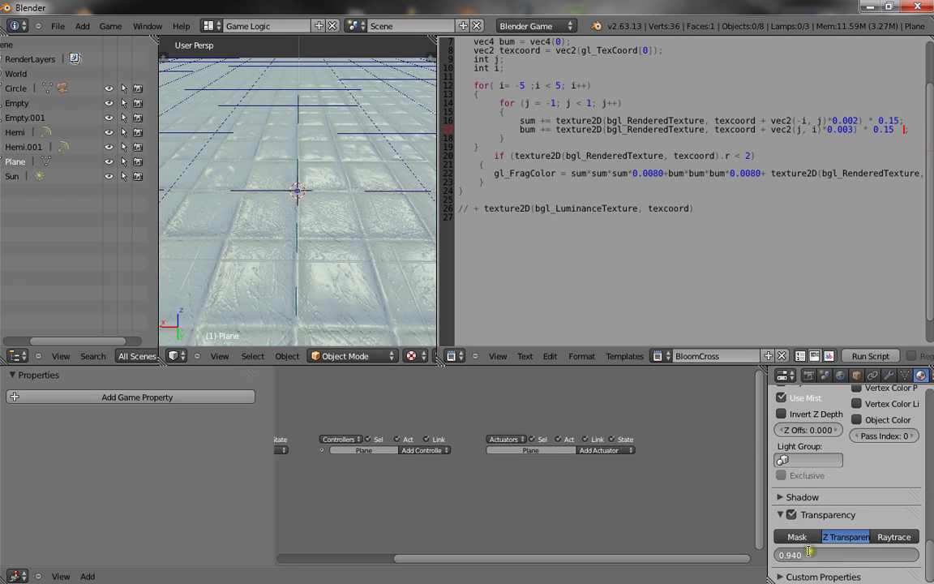
click(915, 527)
middle_drag(304, 198, 251, 244)
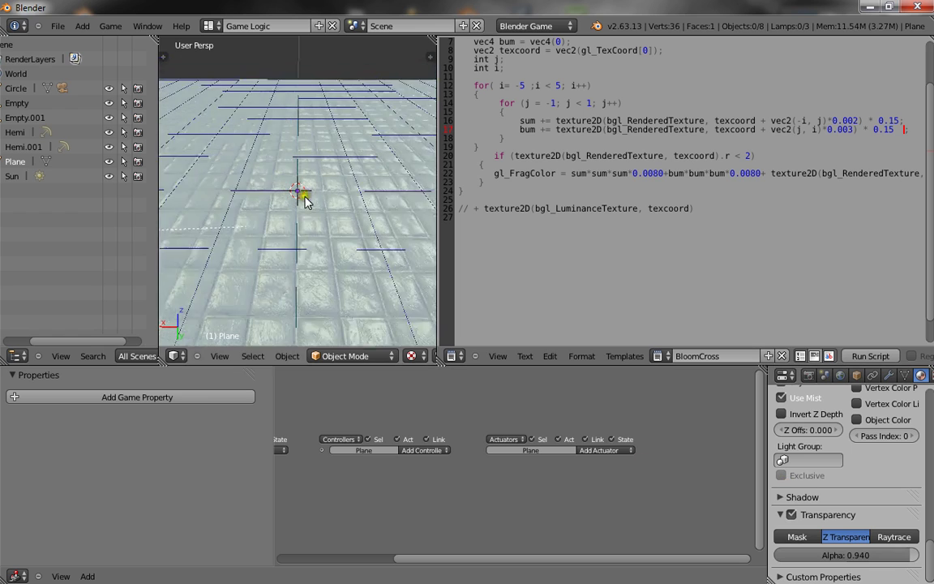
Add a cube and give it the orange Cube.001 material
key(shift+a)
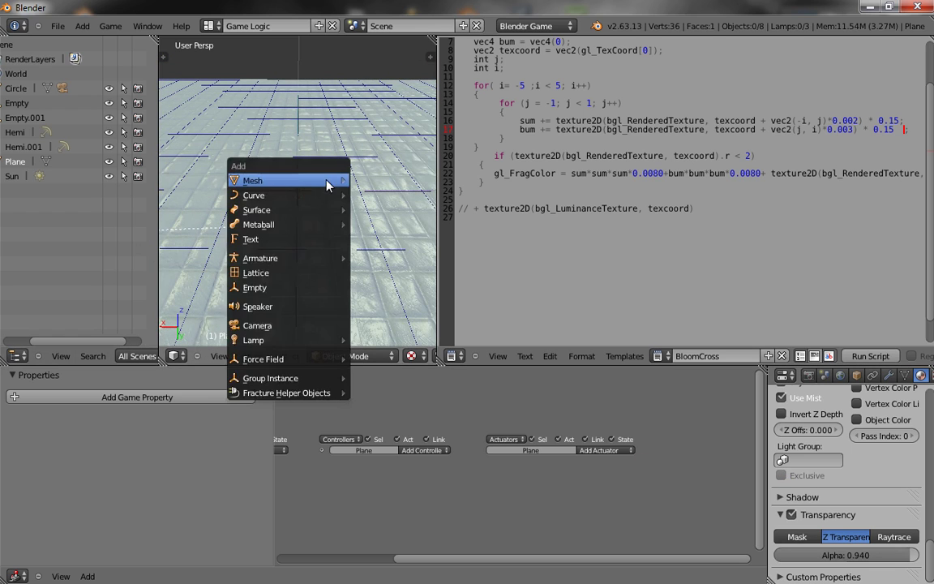
click(354, 174)
mouse_move(302, 158)
middle_down()
mouse_move(323, 142)
mouse_move(304, 187)
mouse_move(333, 200)
mouse_move(270, 205)
mouse_move(279, 162)
middle_up()
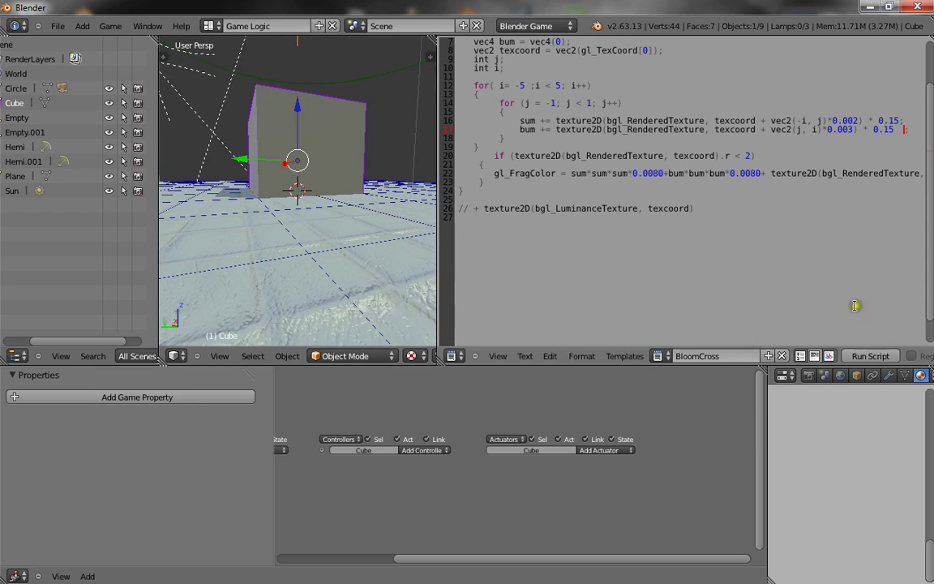
scroll(890, 415, up, 2)
scroll(889, 415, up, 2)
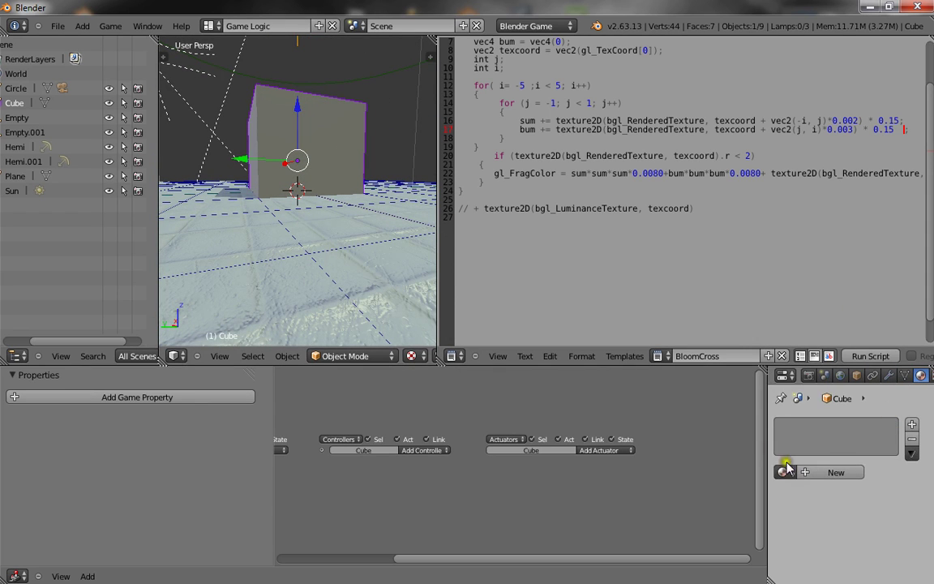
click(784, 472)
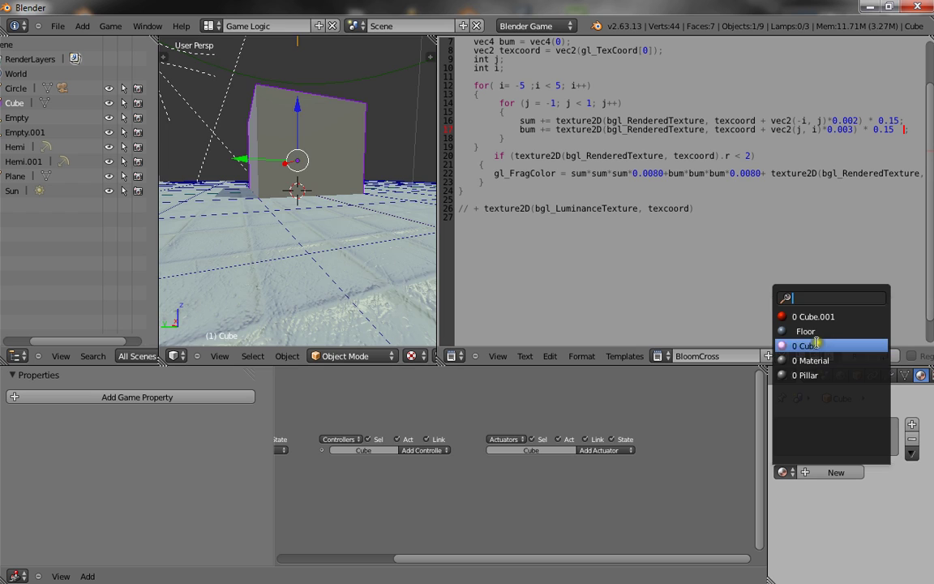
click(811, 316)
Raise the orange cube above the floor along Z
mouse_move(337, 201)
middle_down()
mouse_move(340, 139)
mouse_move(328, 152)
middle_up()
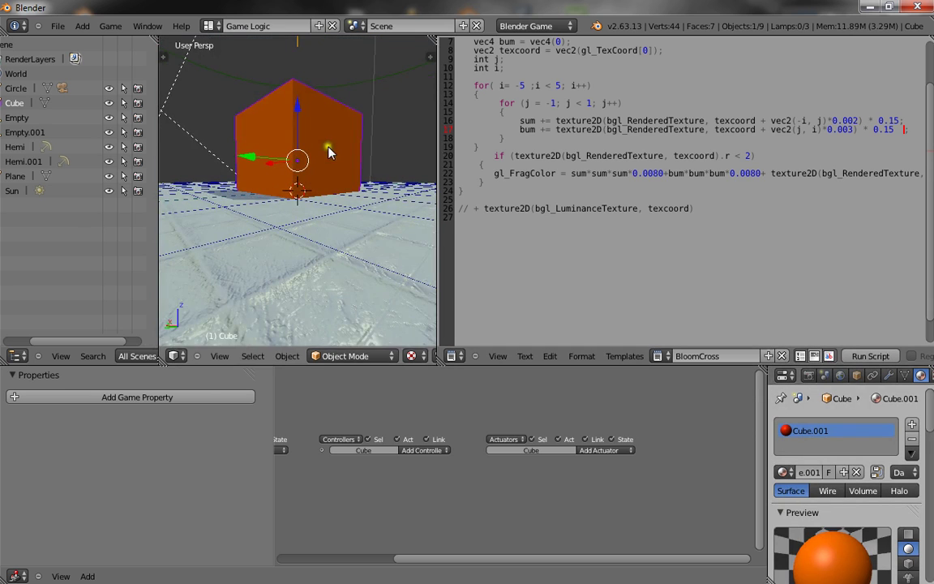
drag(297, 107, 305, 102)
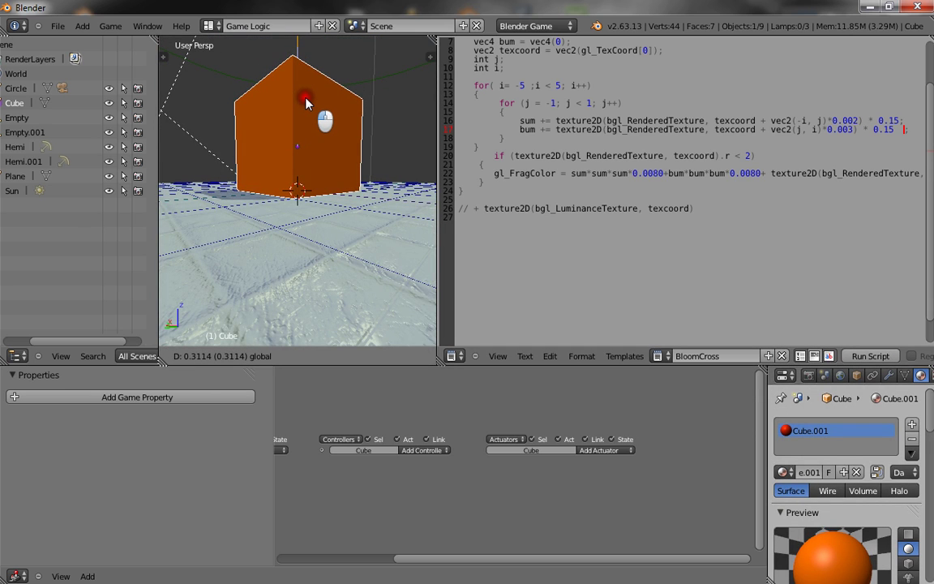
drag(306, 103, 307, 100)
middle_drag(309, 159, 323, 223)
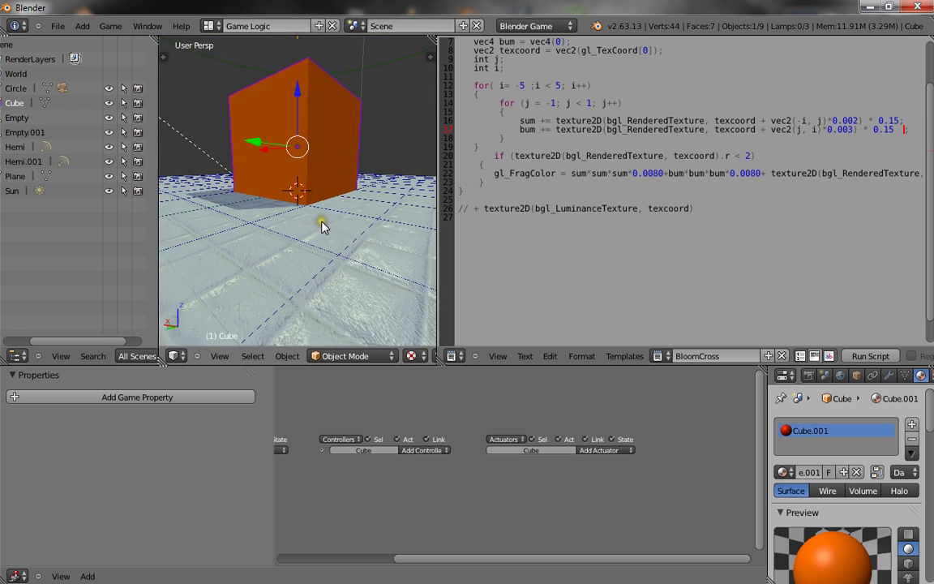
Duplicate the cube and sink the copy below the floor as its reflection
key(shift+d)
click(322, 227)
drag(305, 103, 306, 174)
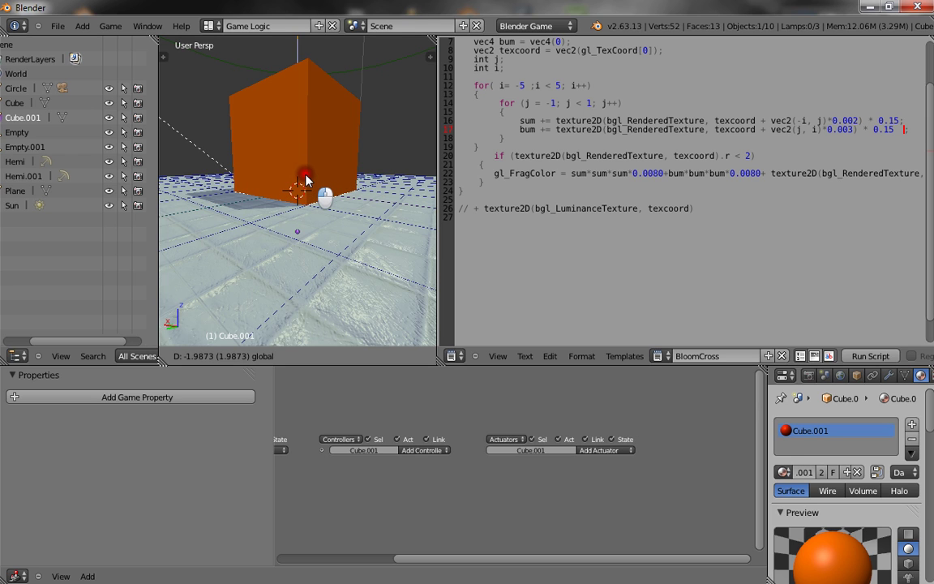
drag(307, 180, 307, 182)
middle_drag(307, 182, 320, 234)
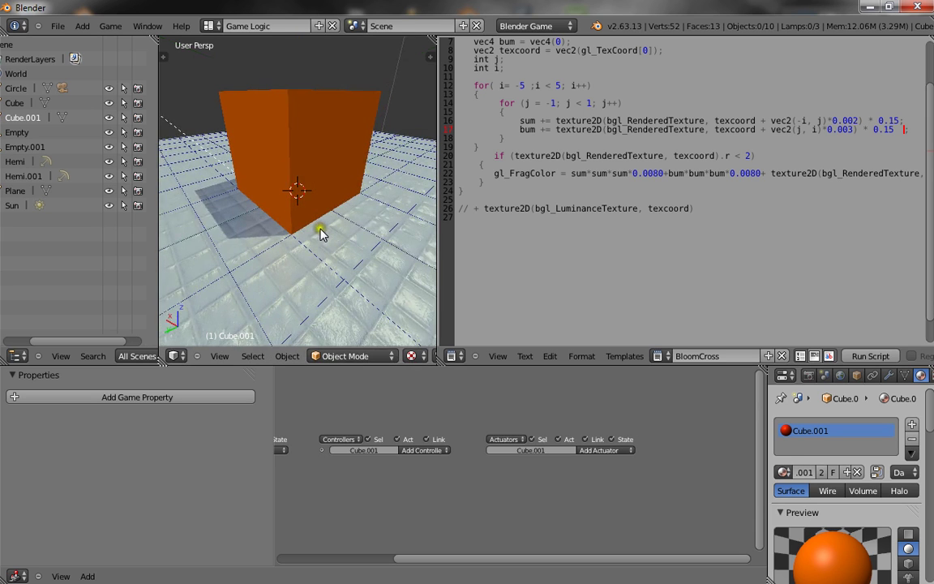
Play the game in a full-window 3D view to check the reflection, then restore the layout
key(p)
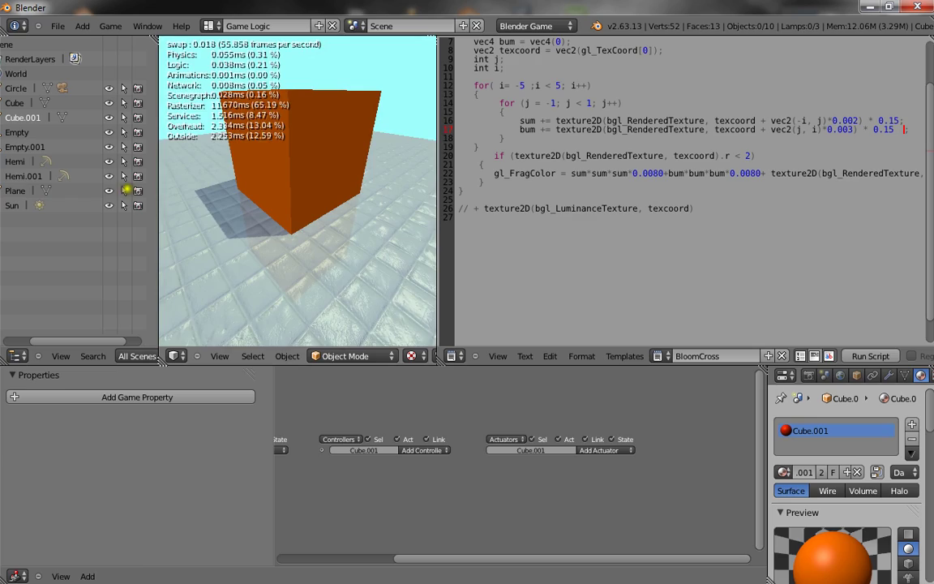
key(Escape)
key(ctrl+Up)
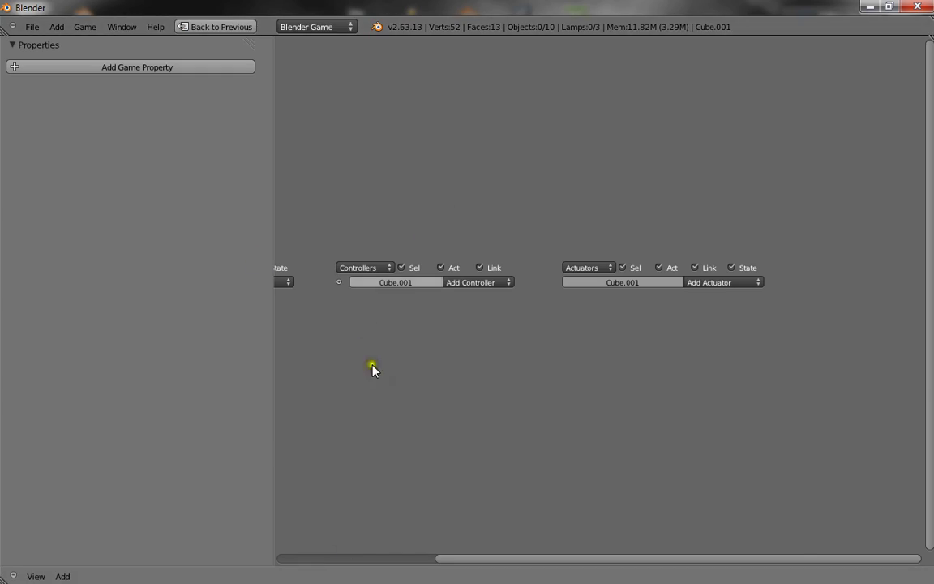
key(shift+F5)
key(p)
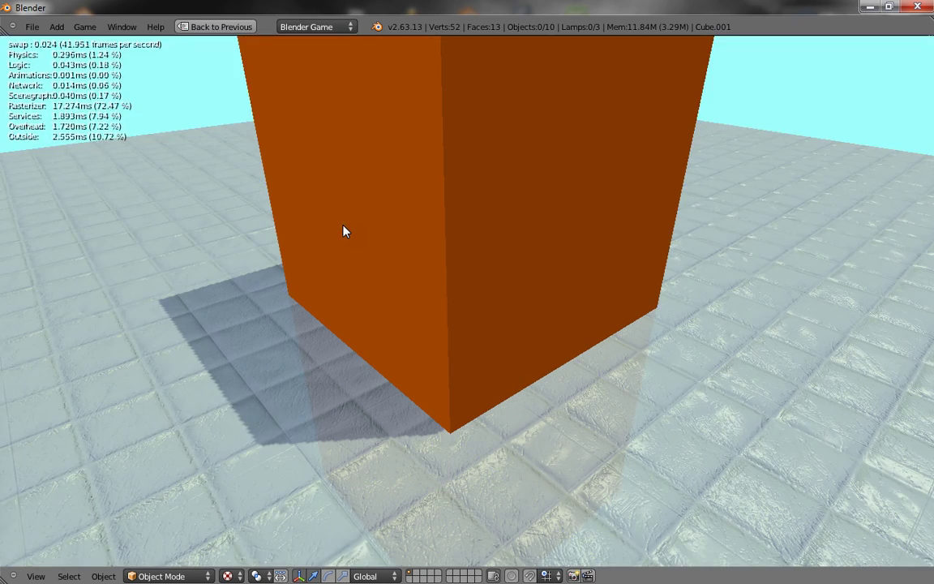
key(Escape)
key(ctrl+Up)
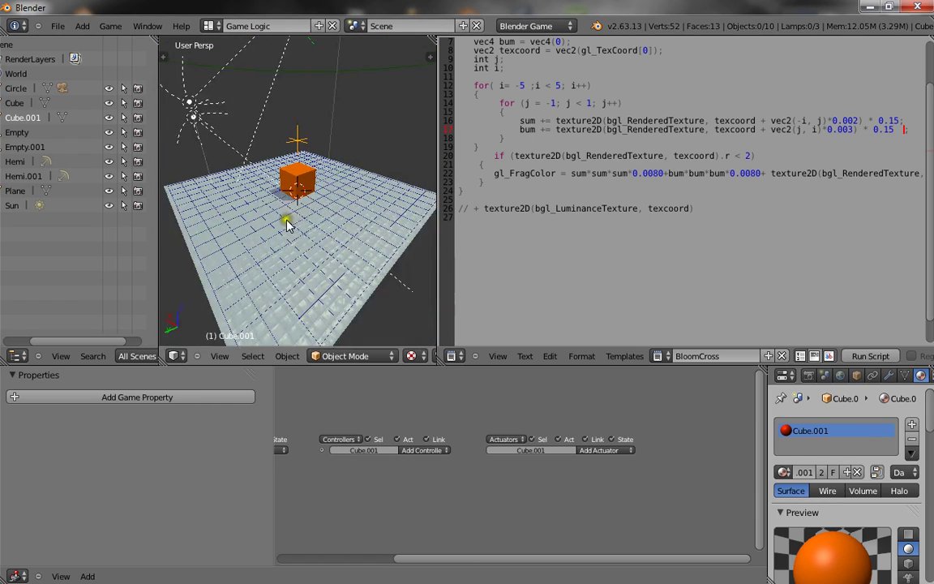
Add a monkey head, move it off the cube, and tilt it about the X axis
key(shift+a)
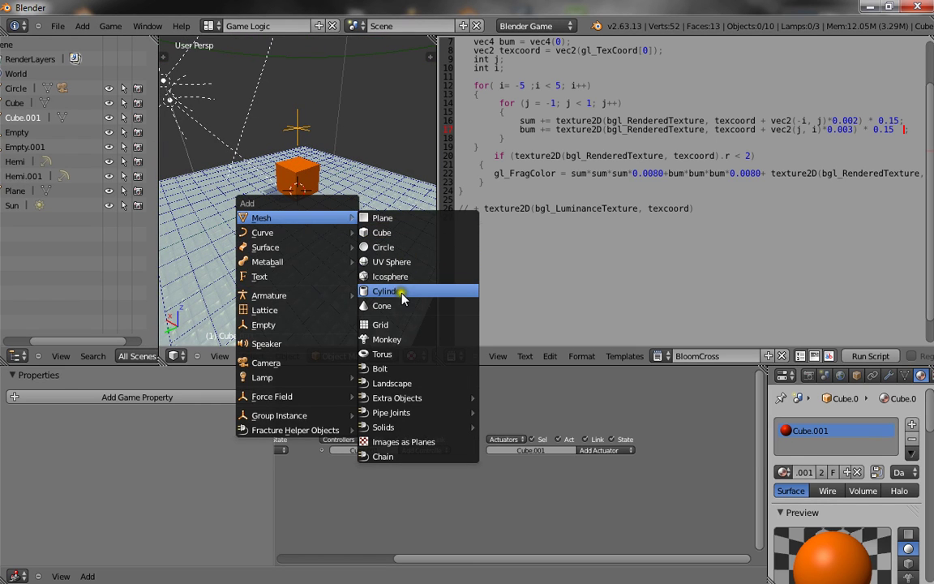
click(395, 339)
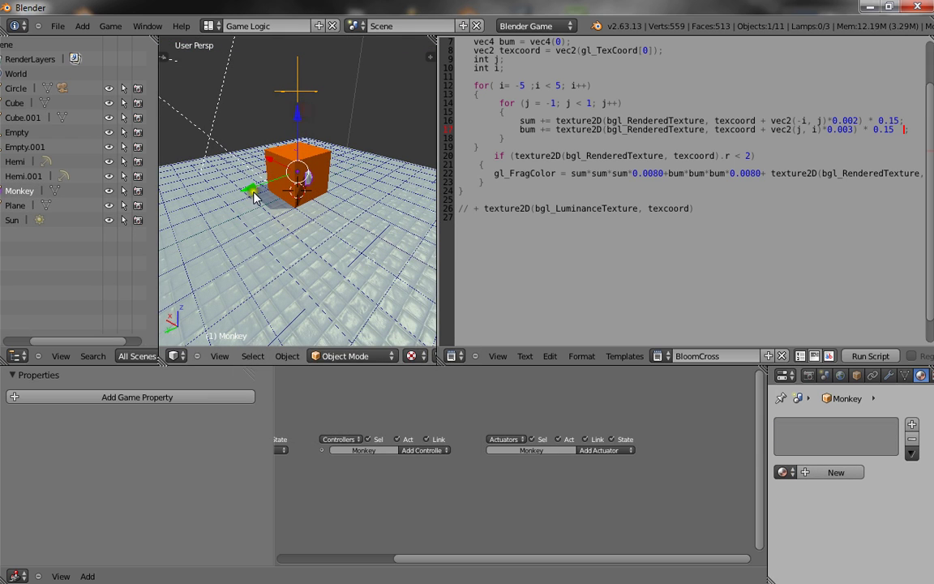
drag(248, 194, 241, 220)
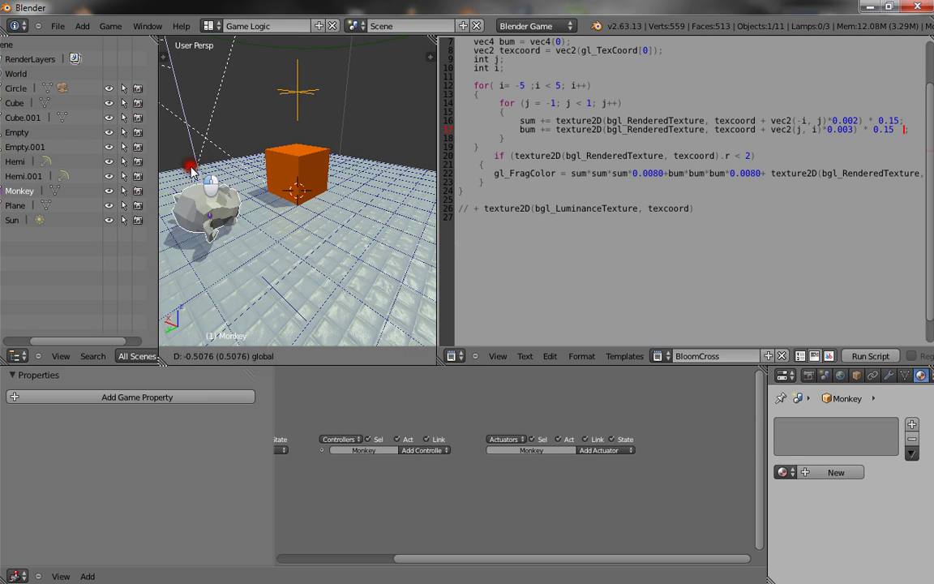
key(r)
key(x)
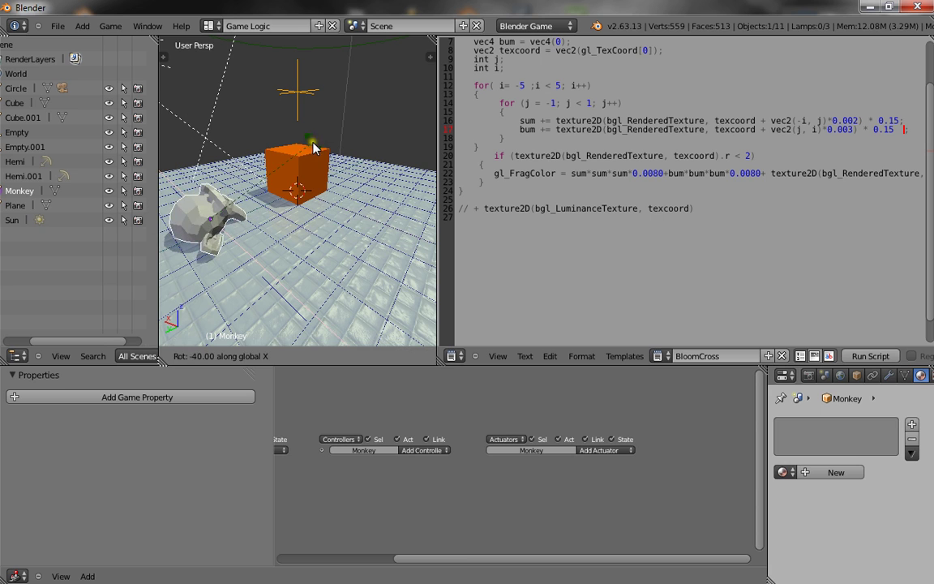
click(209, 175)
middle_drag(206, 173, 386, 251)
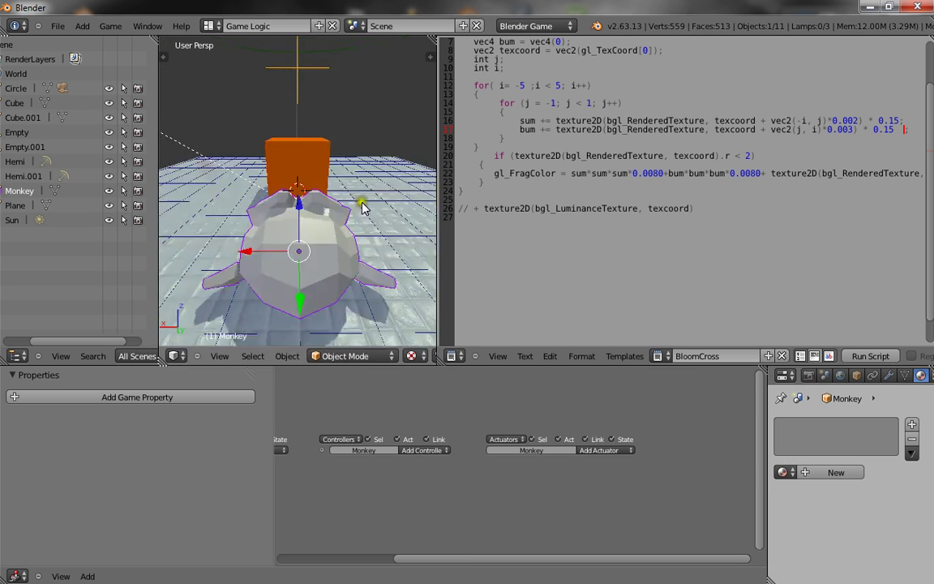
Place the monkey on the floor beside the cube and set its height along Z
scroll(388, 254, down, 5)
scroll(388, 255, up, 5)
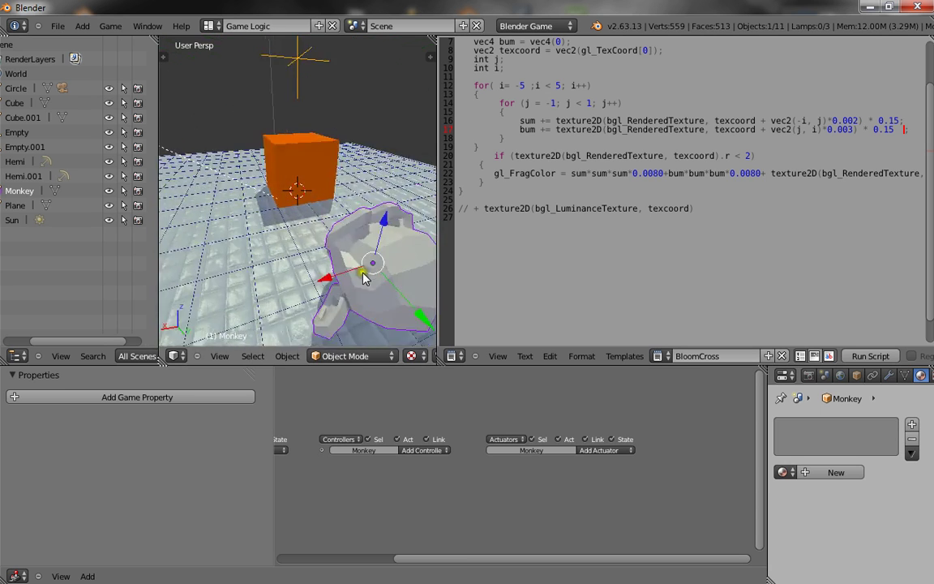
key(g)
click(369, 267)
key(g)
key(z)
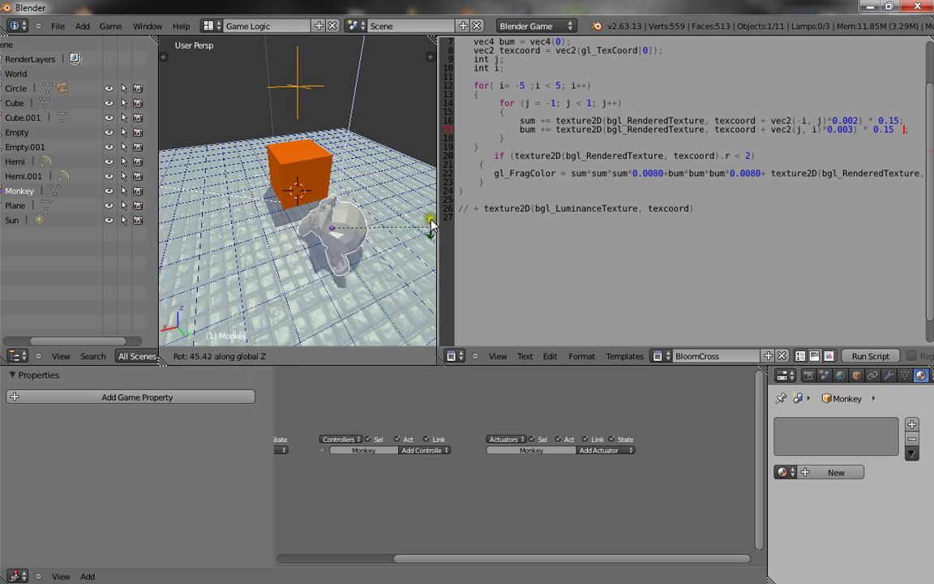
click(388, 203)
Select the monkey and give it the Cube material
scroll(388, 247, up, 3)
scroll(388, 250, down, 2)
right_click(313, 195)
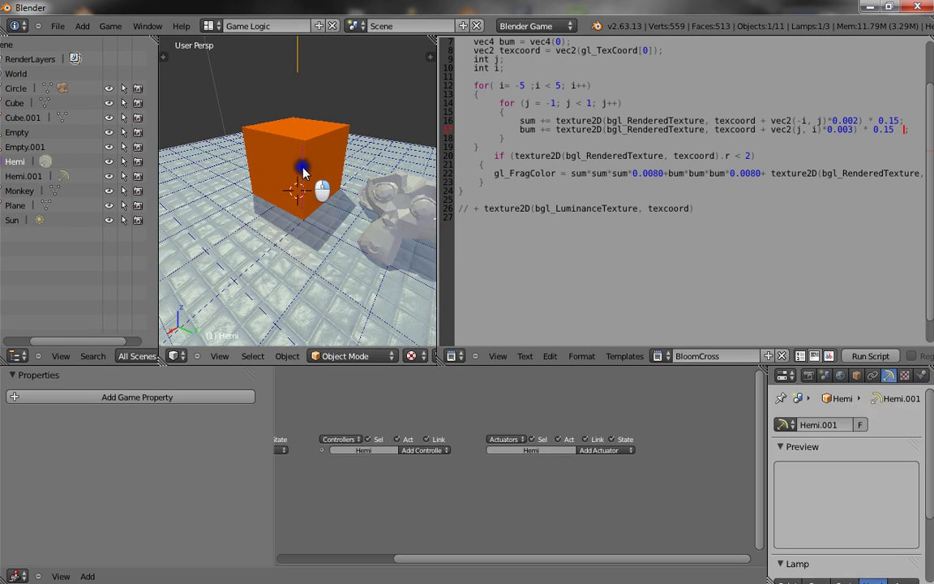
right_click(408, 223)
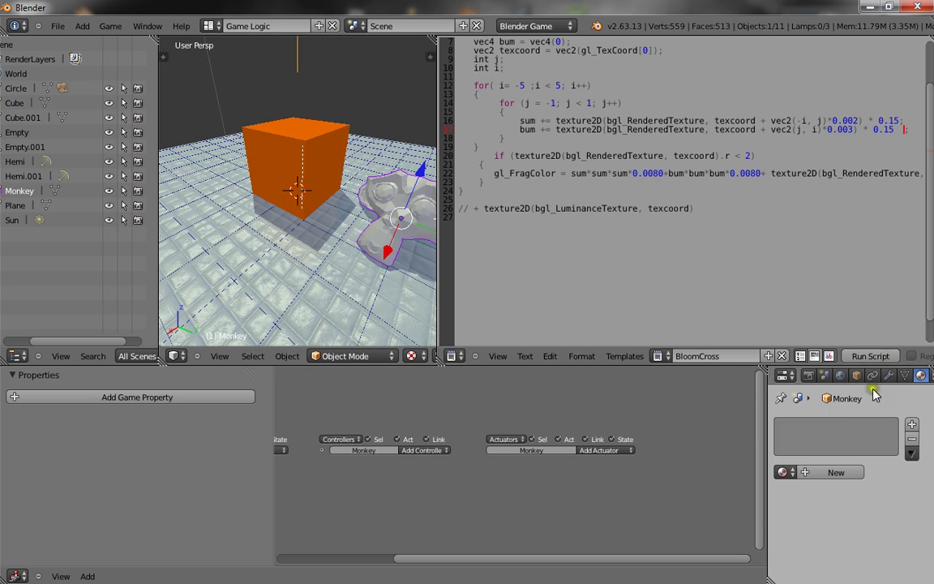
click(789, 470)
click(799, 398)
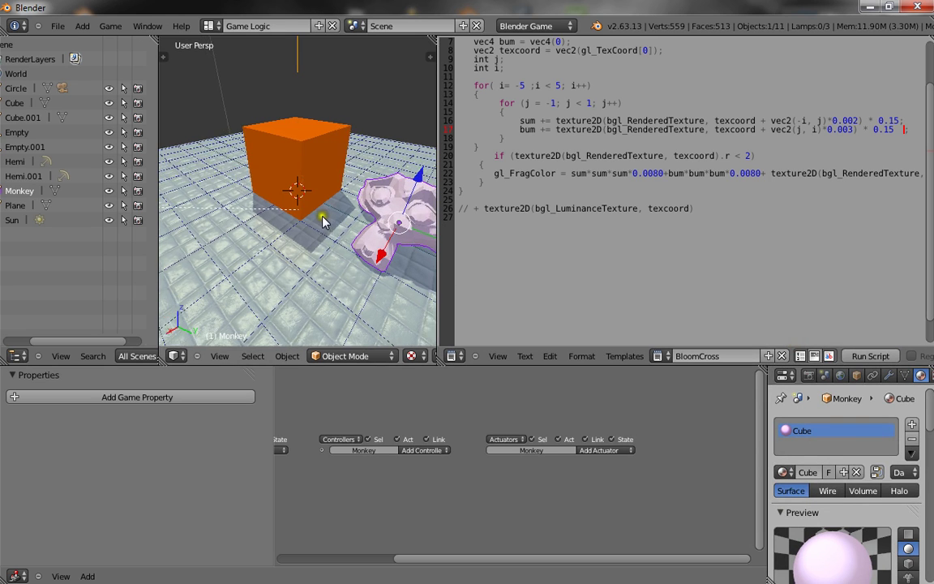
Apply Shade Smooth to the monkey's mesh in Edit Mode
key(Tab)
key(w)
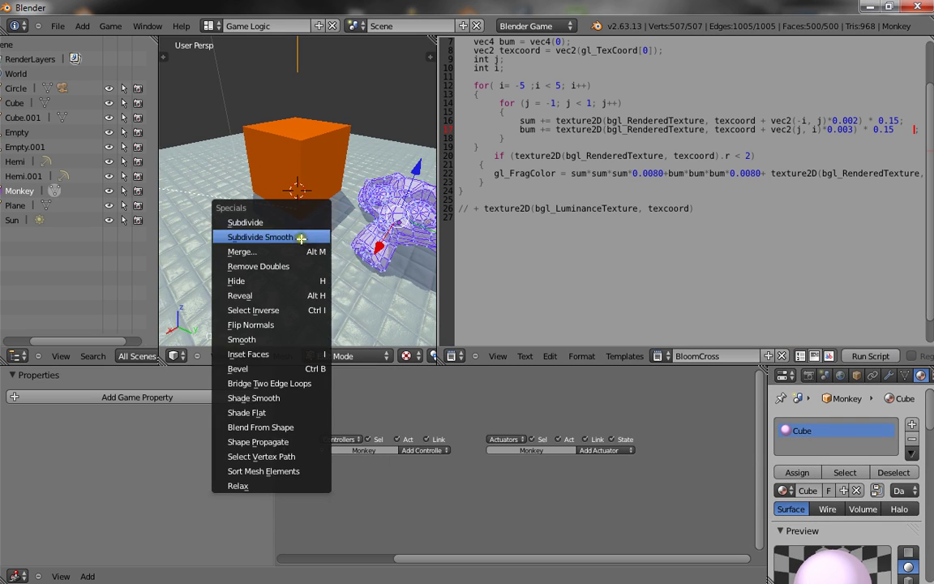
click(242, 391)
key(Tab)
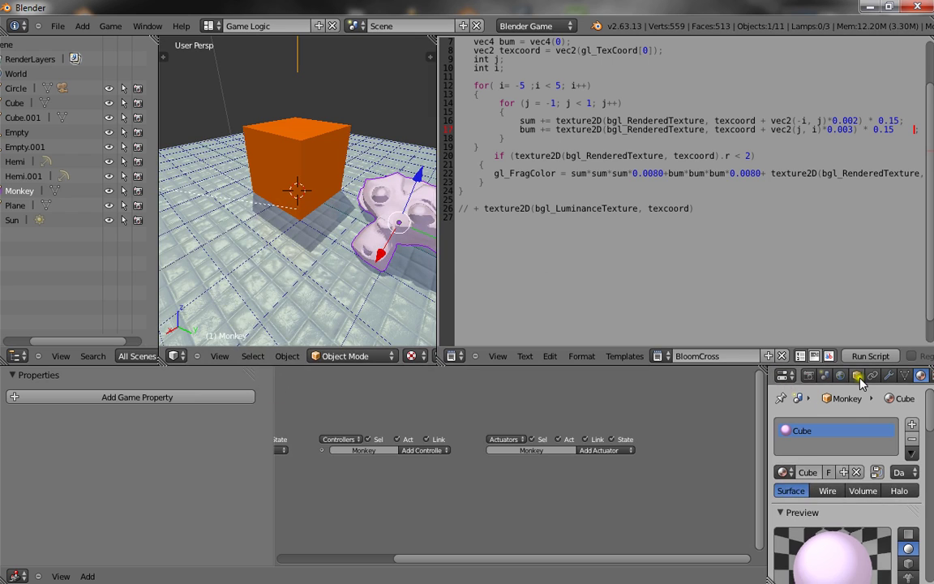
Add and apply a Subdivision Surface modifier to the monkey, discarding a trial Solidify
click(842, 378)
click(892, 375)
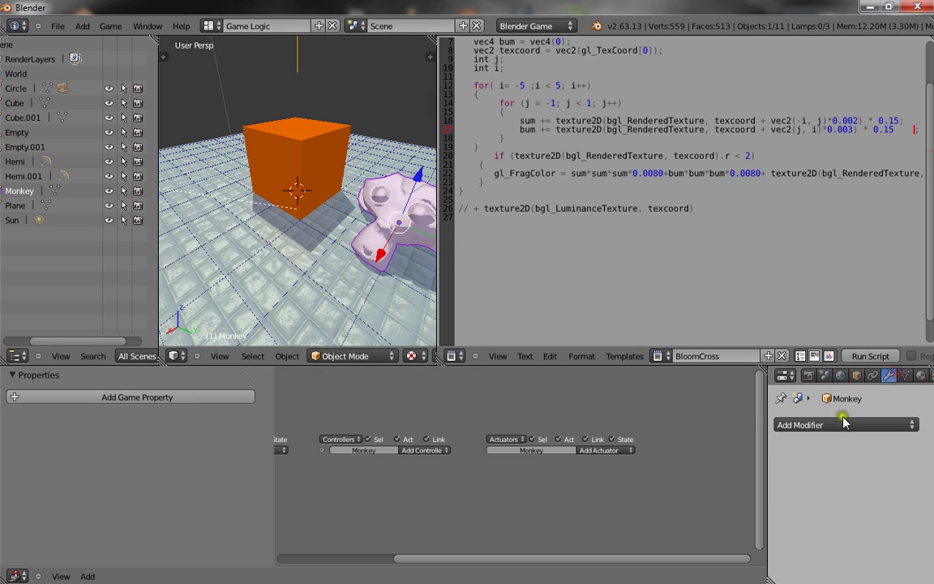
click(819, 424)
click(649, 402)
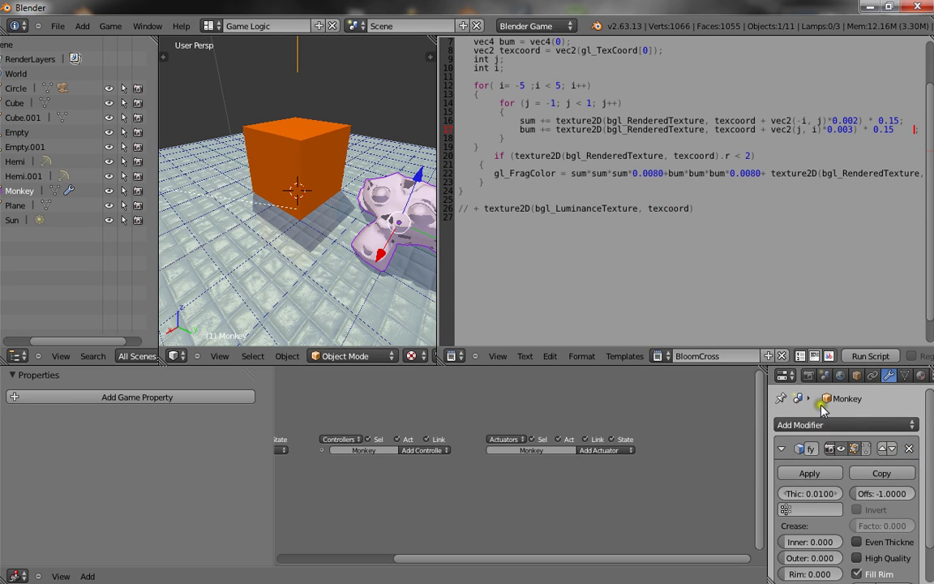
click(907, 448)
click(882, 425)
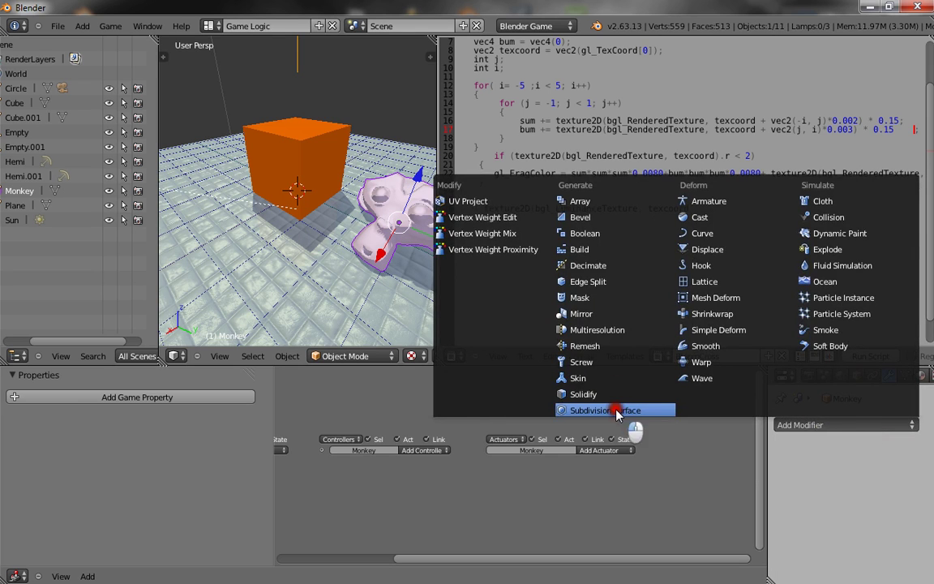
click(617, 408)
click(808, 473)
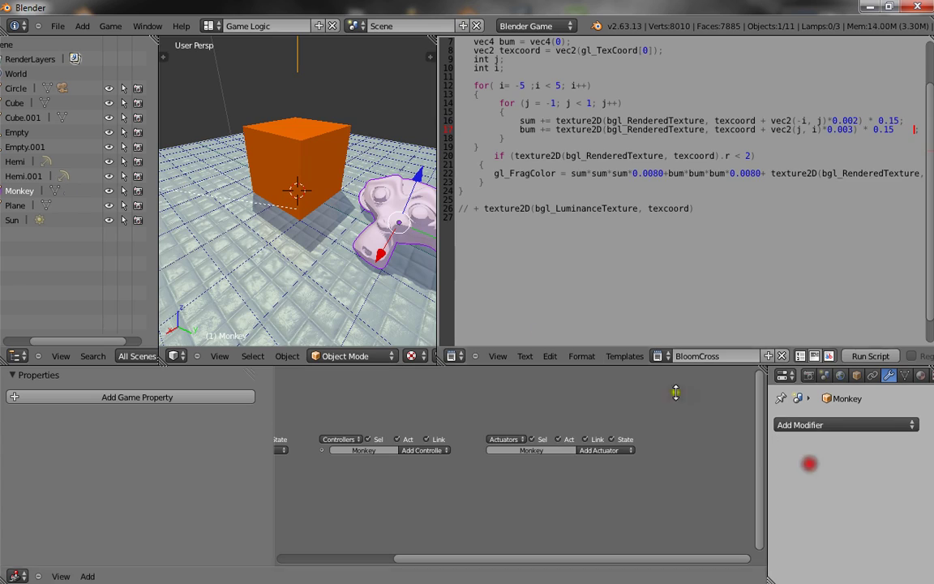
scroll(487, 324, up, 1)
mouse_move(377, 291)
middle_down()
mouse_move(317, 274)
mouse_move(292, 235)
mouse_move(333, 197)
mouse_move(316, 235)
mouse_move(308, 150)
mouse_move(334, 130)
mouse_move(375, 199)
middle_up()
Try a duplicate monkey moved along Z, preview the game, then delete that copy
key(shift+d)
key(z)
click(293, 211)
key(p)
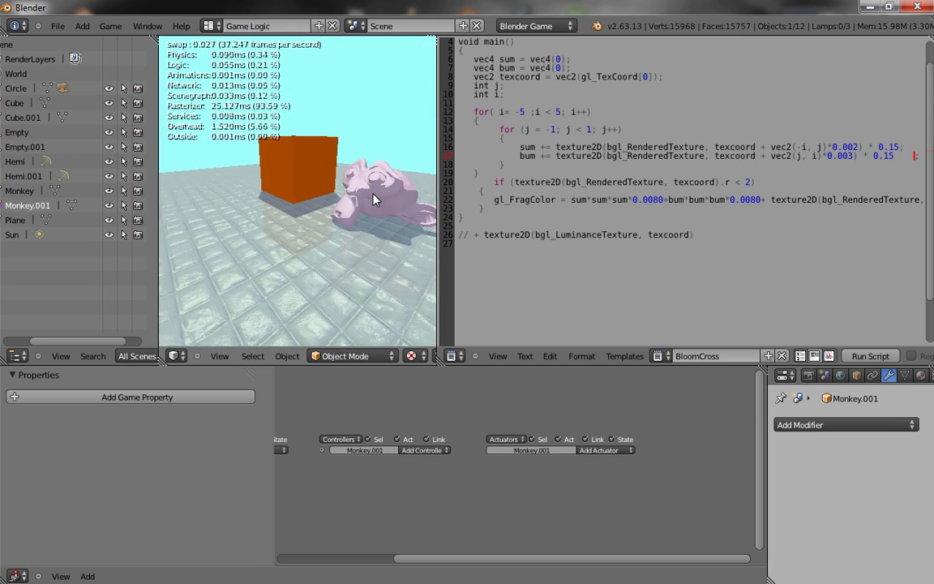
key(Escape)
key(x)
click(300, 235)
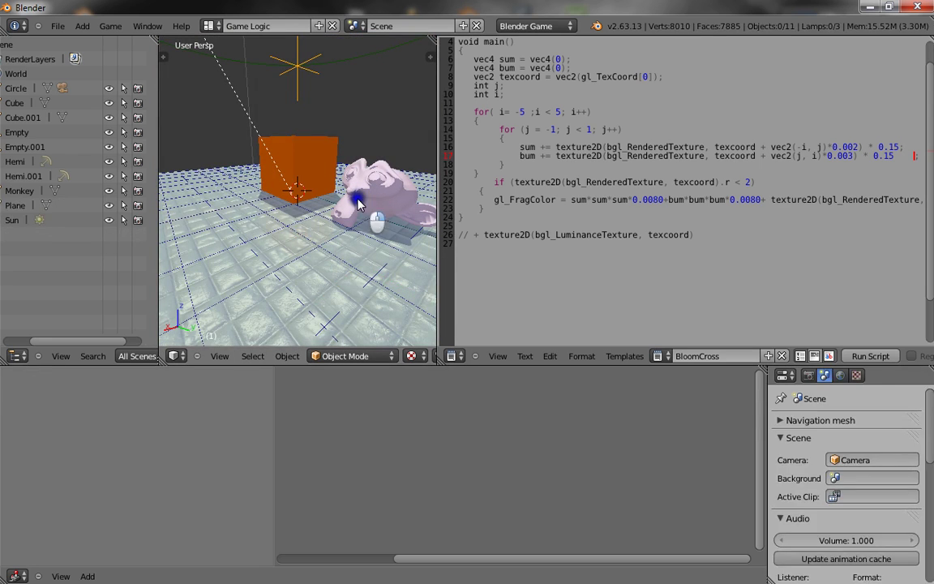
Duplicate the monkey in place and mirror the copy along global X
right_click(359, 203)
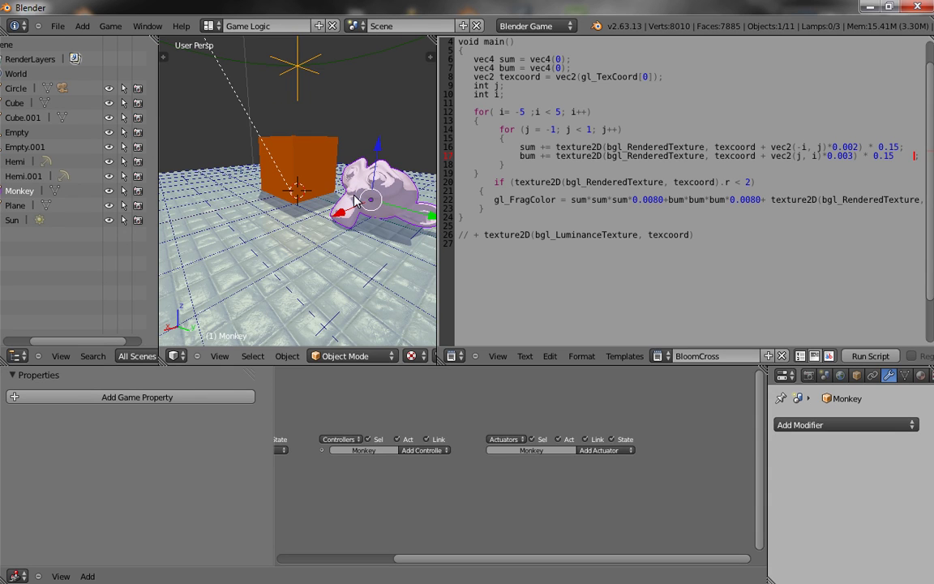
key(shift+d)
right_click(355, 202)
click(287, 356)
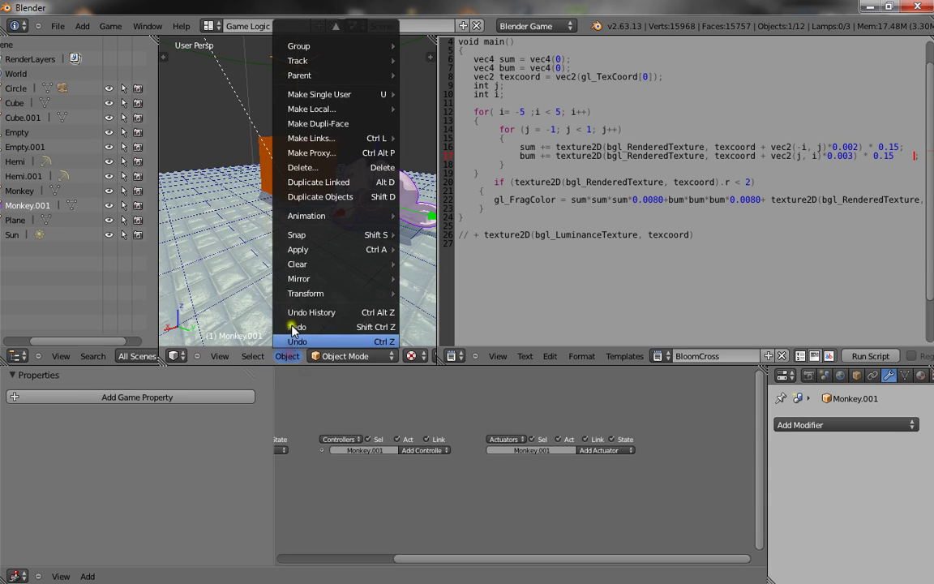
click(454, 296)
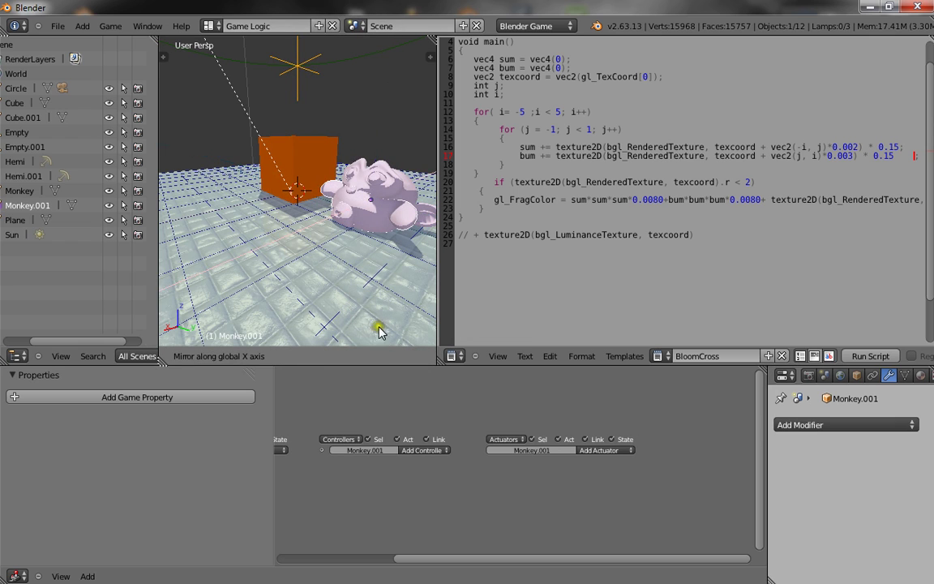
Confirm the X mirror, then delete the mirrored monkey copy
click(377, 281)
key(x)
click(375, 282)
key(shift+a)
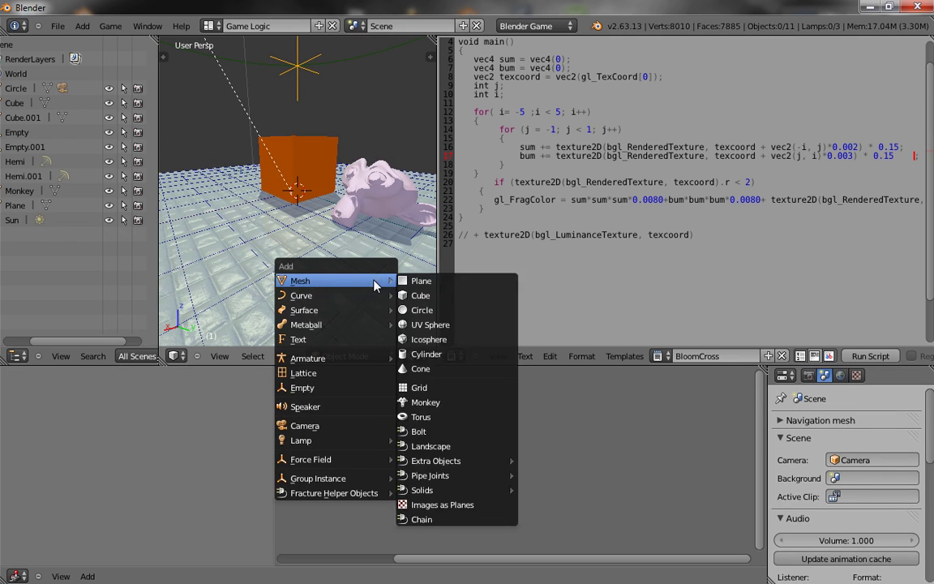
right_click(240, 379)
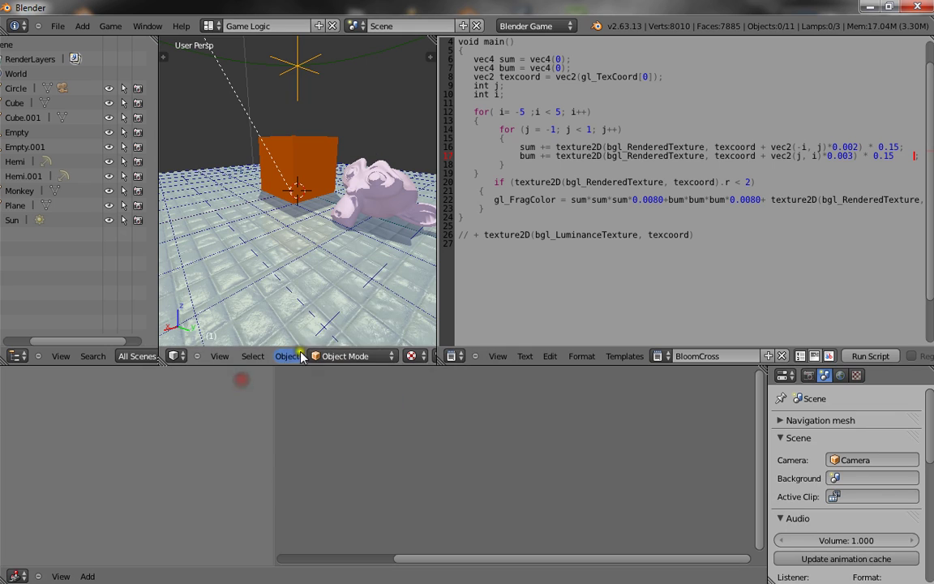
Flip the monkey copy upside down with Mirror along global Z
right_click(408, 201)
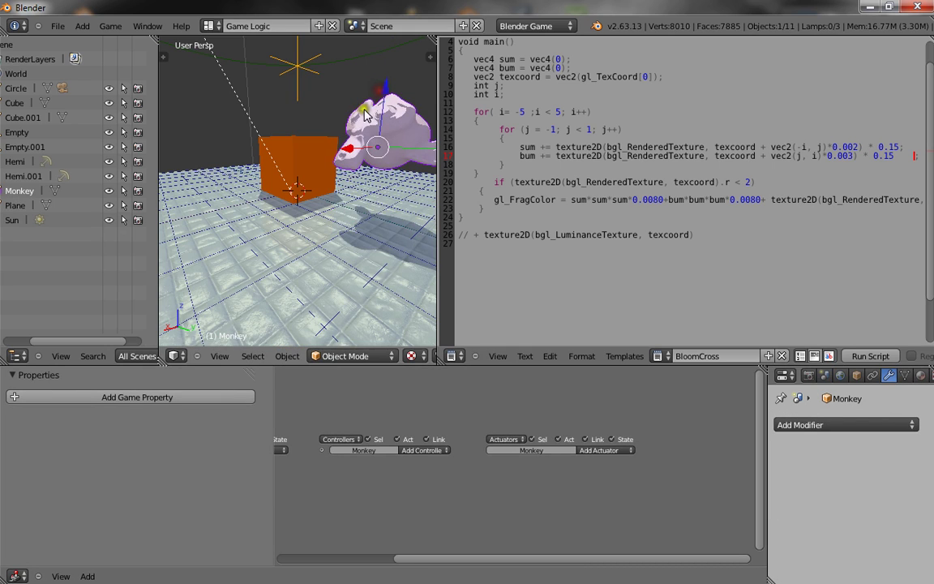
click(285, 357)
click(321, 279)
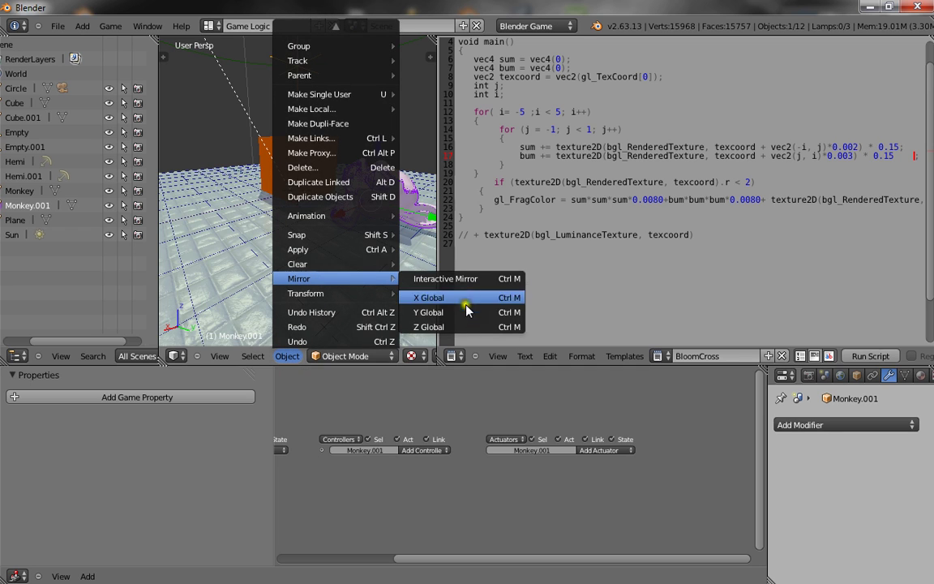
click(459, 328)
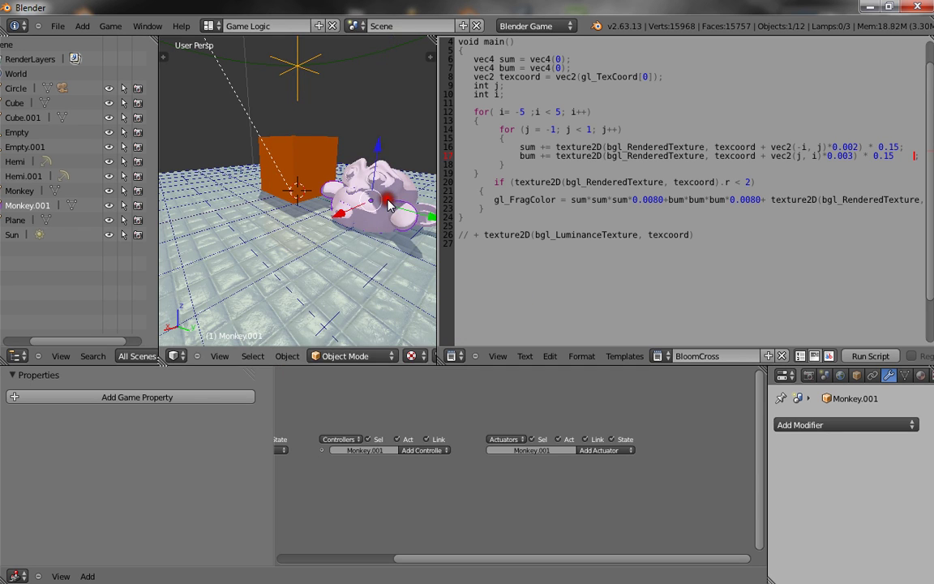
Sink the flipped monkey below the floor along Z and rotate it to match
mouse_move(388, 204)
middle_down()
mouse_move(308, 146)
mouse_move(399, 280)
middle_up()
key(g)
key(z)
click(313, 148)
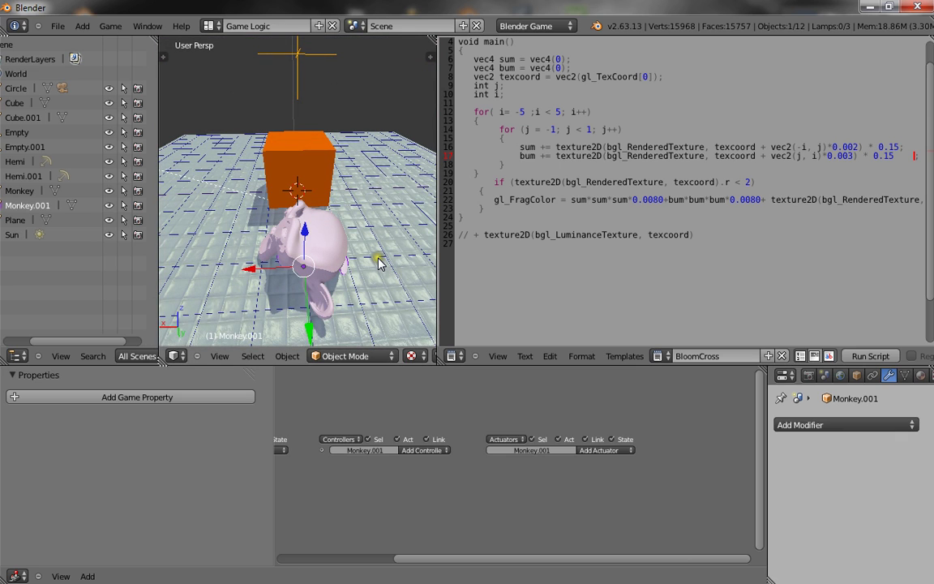
click(223, 276)
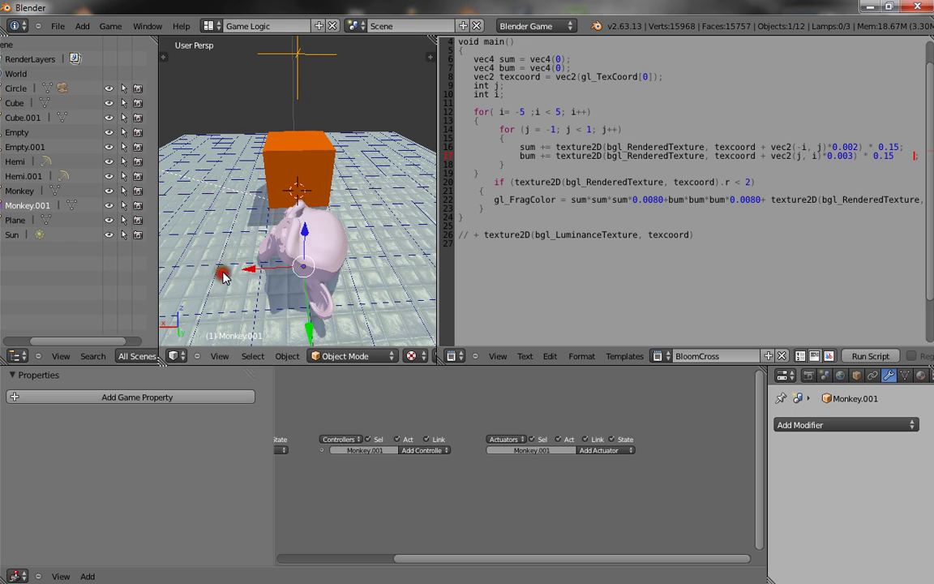
mouse_move(221, 272)
middle_down()
mouse_move(241, 168)
mouse_move(256, 202)
mouse_move(288, 192)
middle_up()
key(z)
key(z)
mouse_move(373, 187)
middle_down()
mouse_move(350, 156)
mouse_move(331, 177)
mouse_move(342, 200)
mouse_move(339, 254)
middle_up()
Preview the reflection, then select the floor plane and open its material settings
key(p)
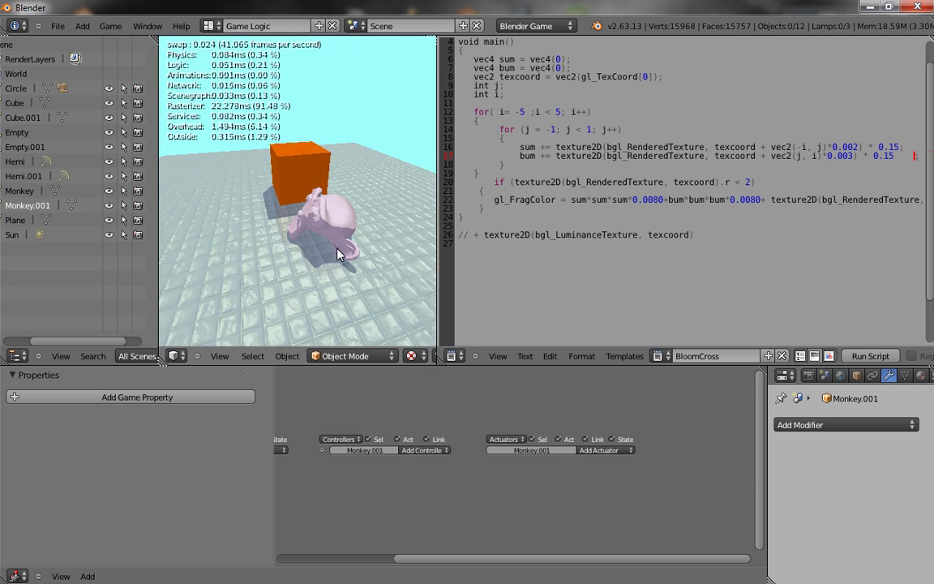
key(Escape)
right_click(377, 171)
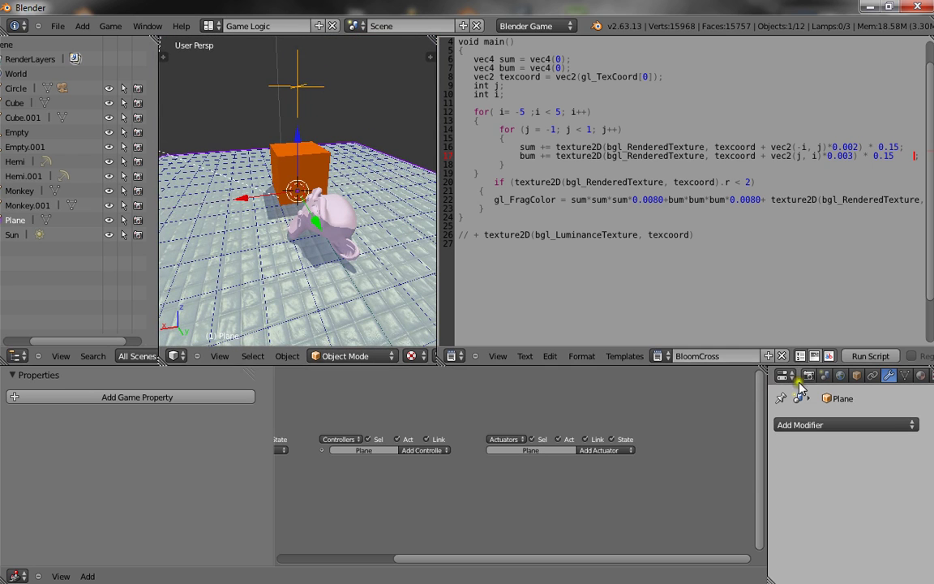
click(919, 376)
scroll(880, 519, down, 5)
scroll(872, 527, down, 5)
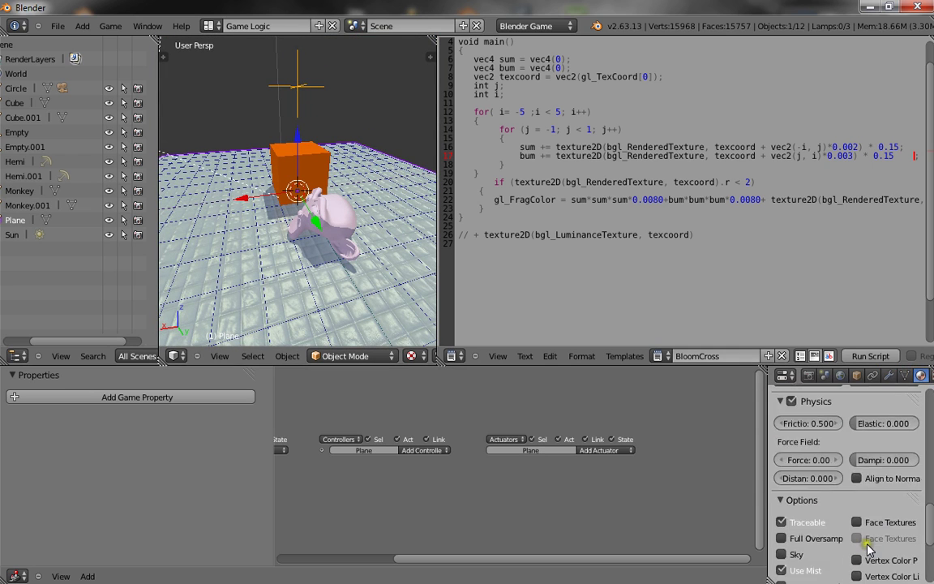
scroll(868, 540, down, 3)
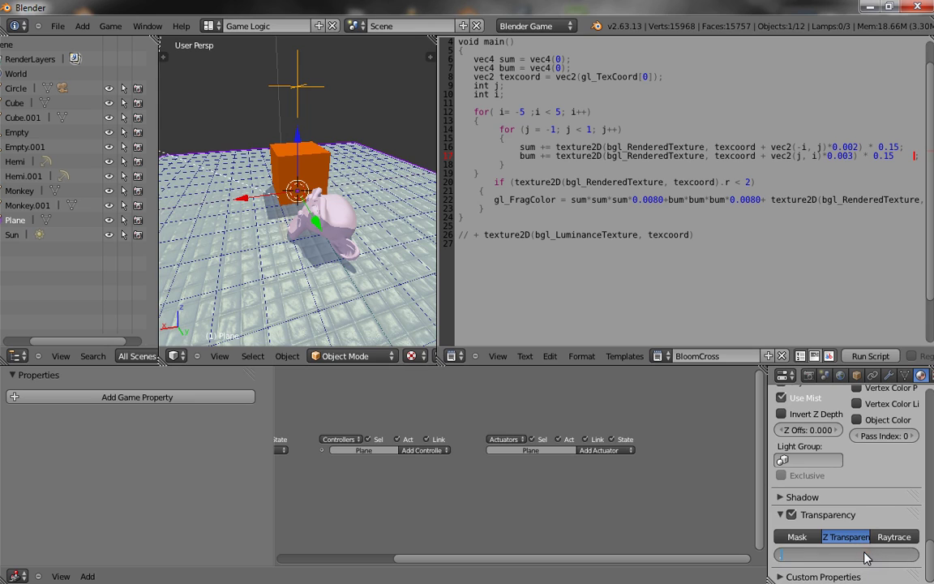
Maximise the 3D view and preview the semi-transparent floor in-game
key(space)
key(shift+space)
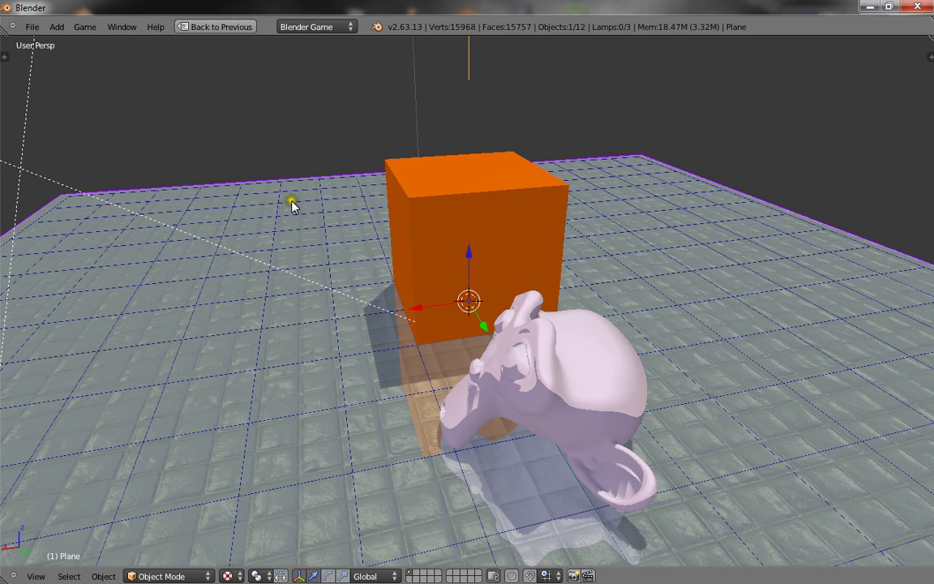
key(p)
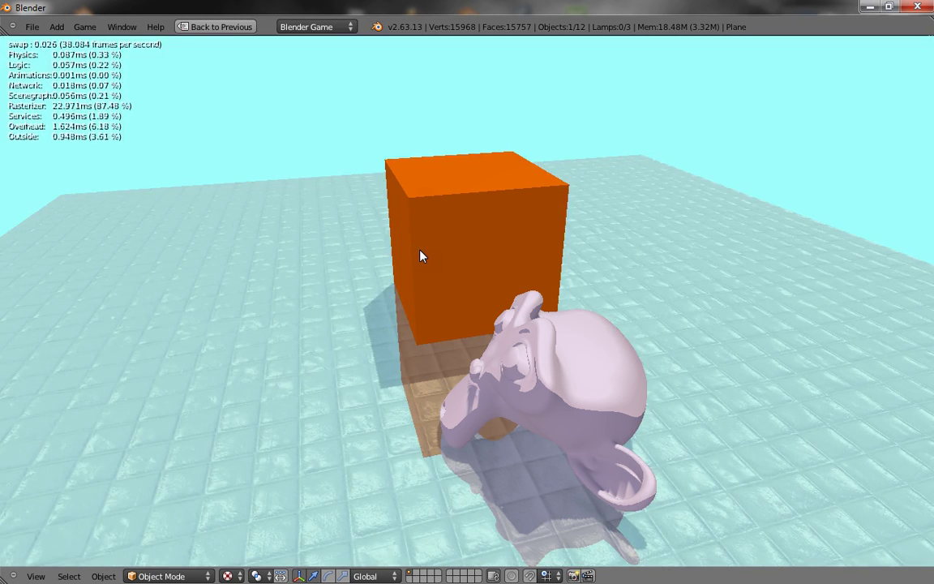
key(Escape)
Switch the viewport to look through the scene camera
click(37, 575)
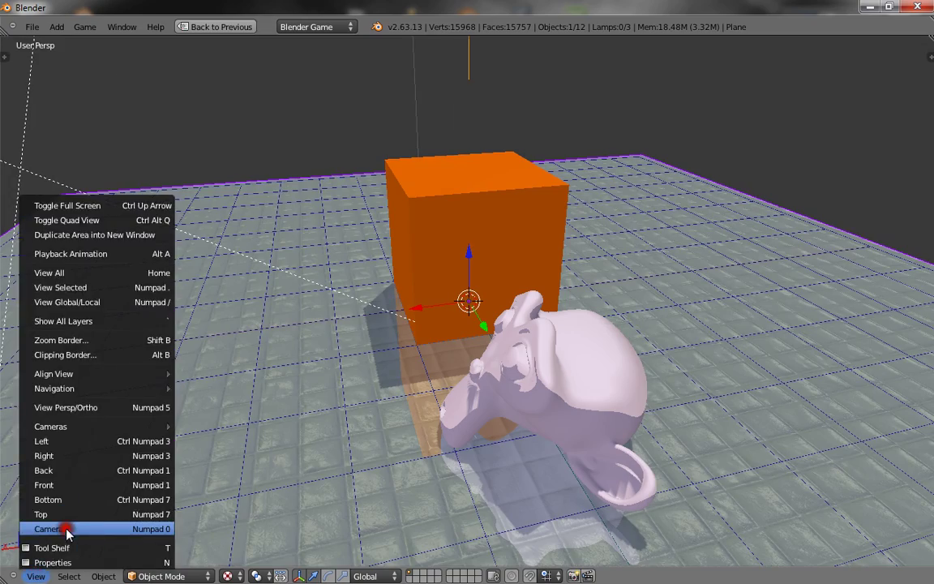
click(65, 529)
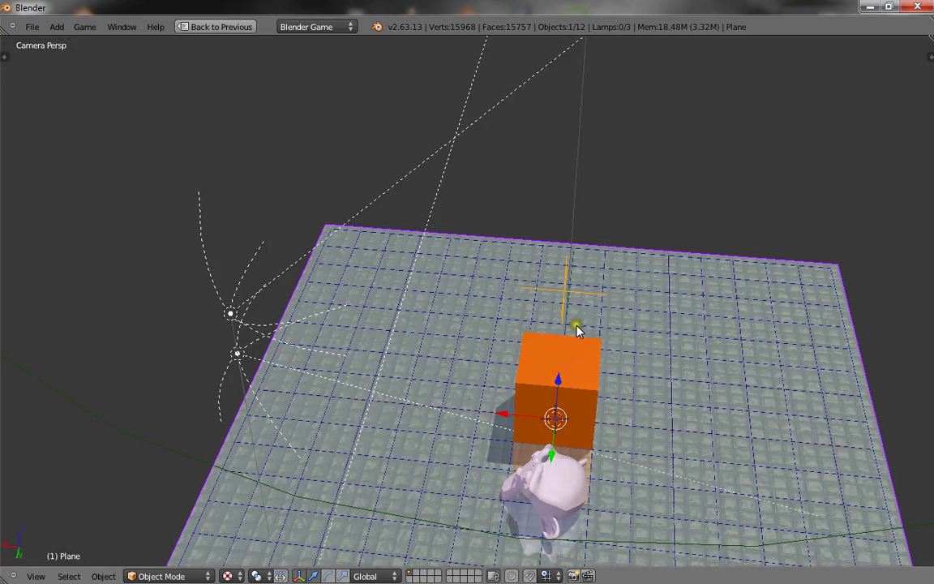
key(g)
right_click(550, 296)
Move the camera to frame the floor, cube and monkey, then preview the game
scroll(681, 282, down, 5)
key(g)
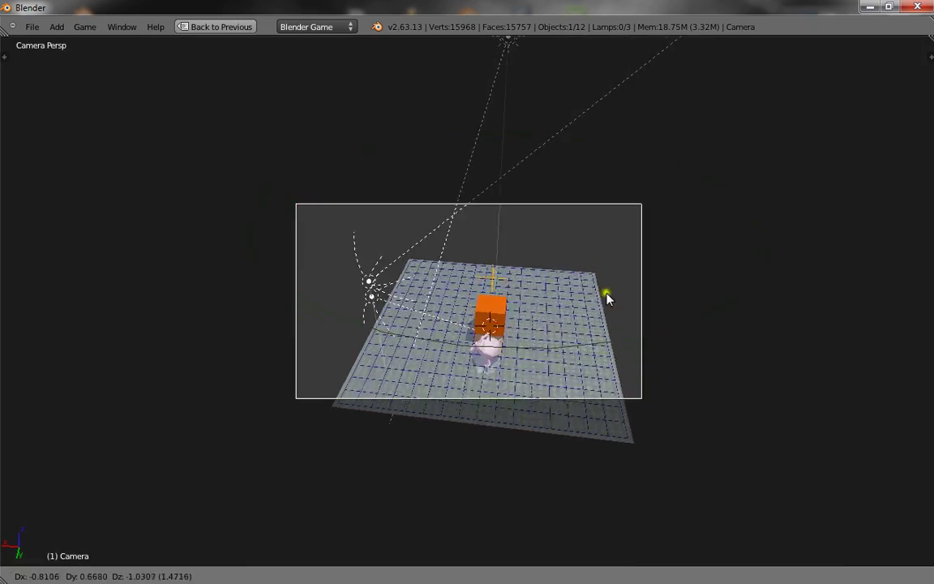
click(613, 308)
scroll(625, 344, up, 3)
scroll(616, 348, up, 2)
key(p)
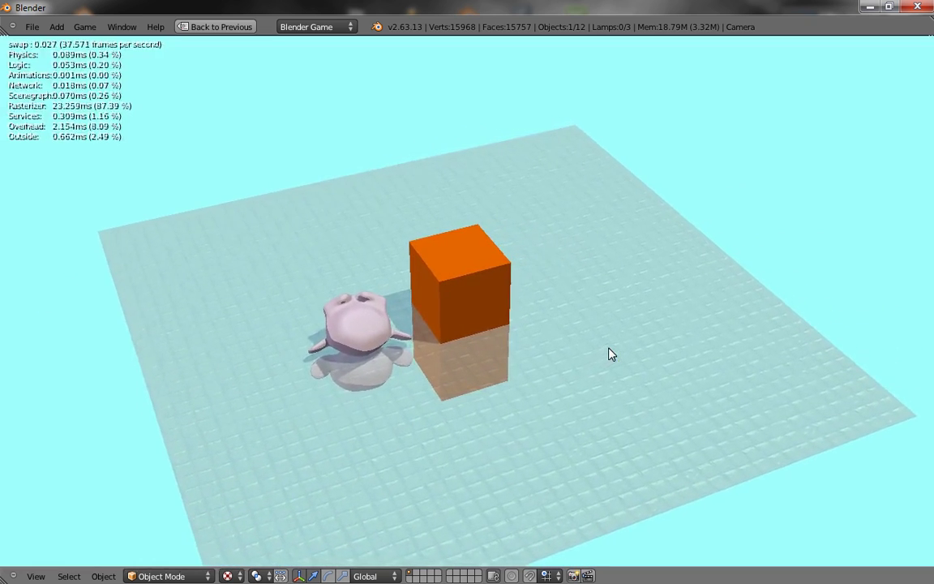
key(Escape)
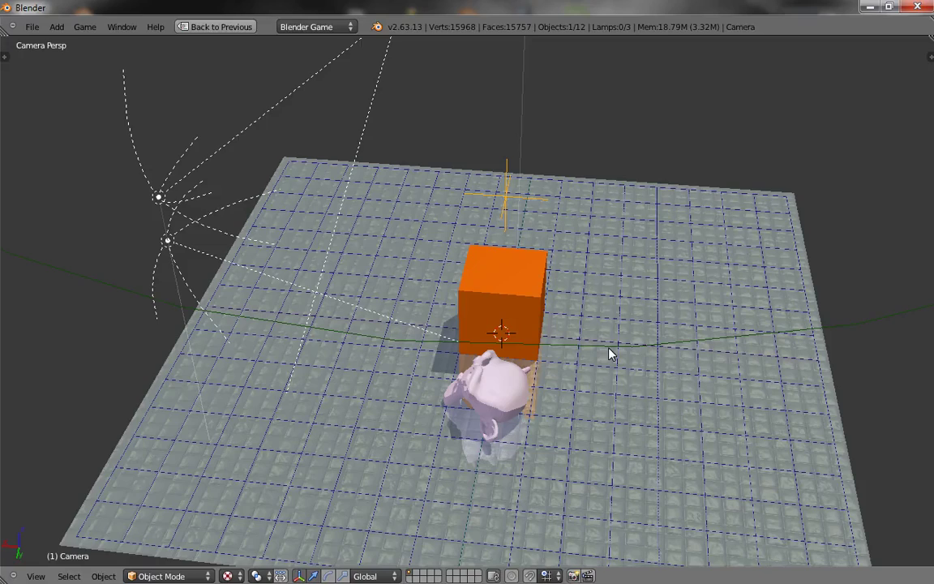